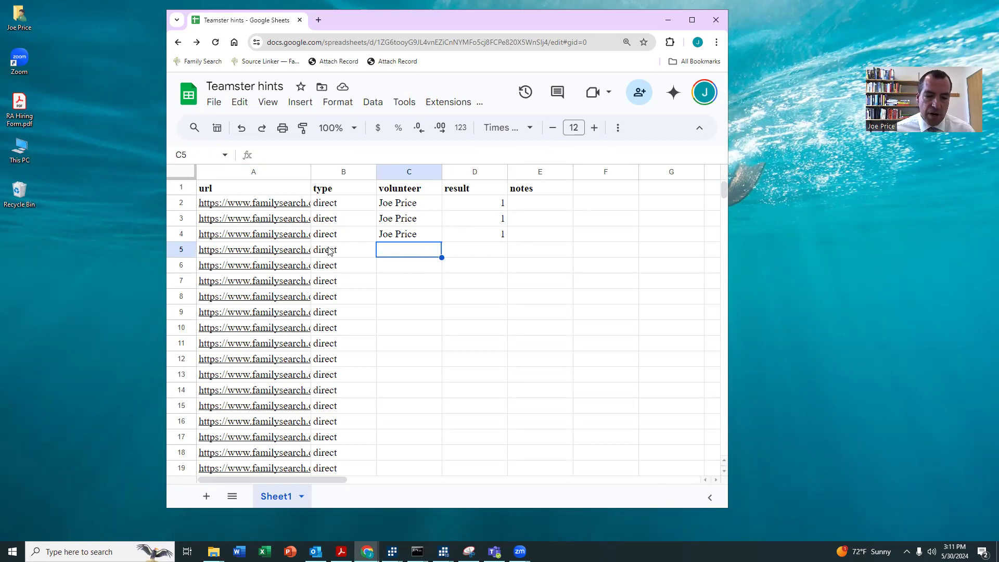
- Fill the volunteer's name from row 4 down into rows 5 to 7 of the volunteer column
{"action": "left_click_drag", "start_coordinate": [724, 185], "coordinate": [736, 149]}
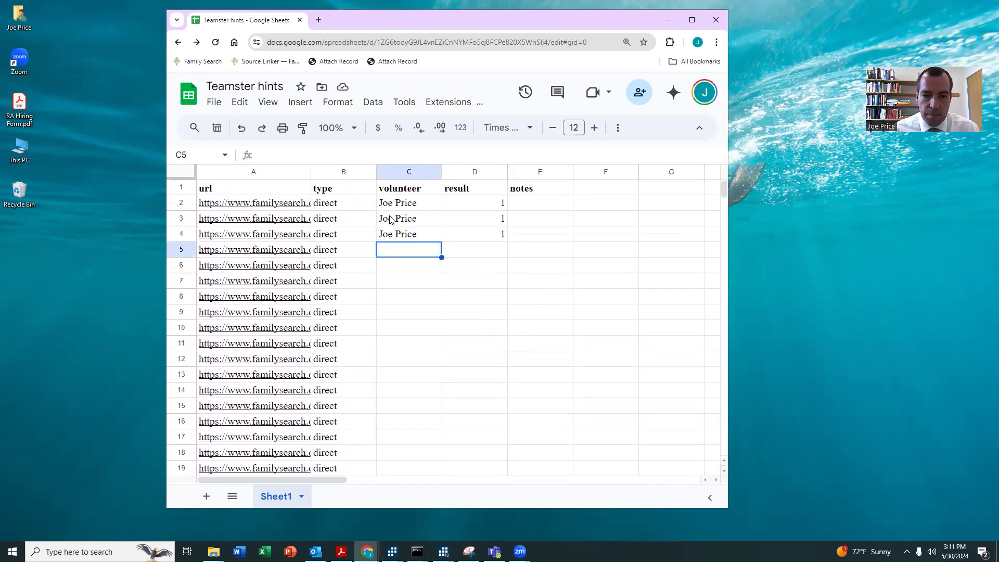
{"action": "left_click_drag", "start_coordinate": [398, 235], "coordinate": [393, 284]}
{"action": "key", "text": "ctrl+d"}
{"action": "left_click", "coordinate": [479, 252]}
{"action": "left_click_drag", "start_coordinate": [301, 253], "coordinate": [296, 288]}
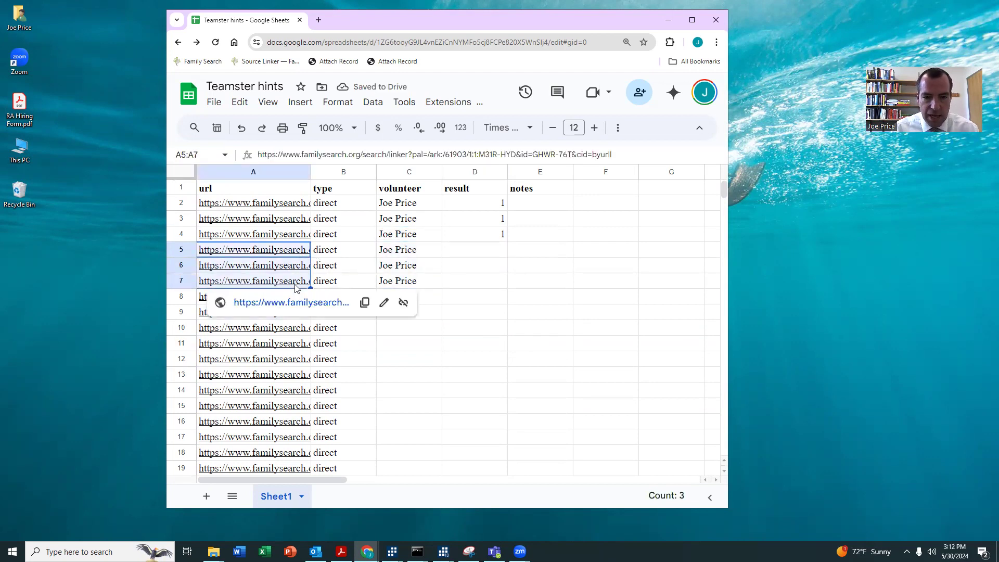
- Open the FamilySearch link in cell A5 and widen the browser window
{"action": "left_click", "coordinate": [276, 251]}
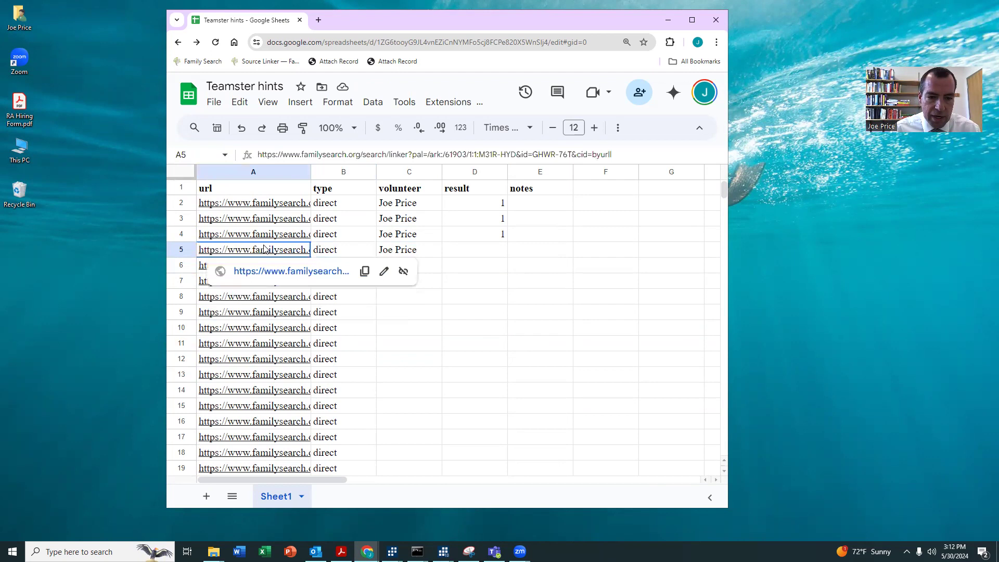
{"action": "left_click", "coordinate": [255, 272]}
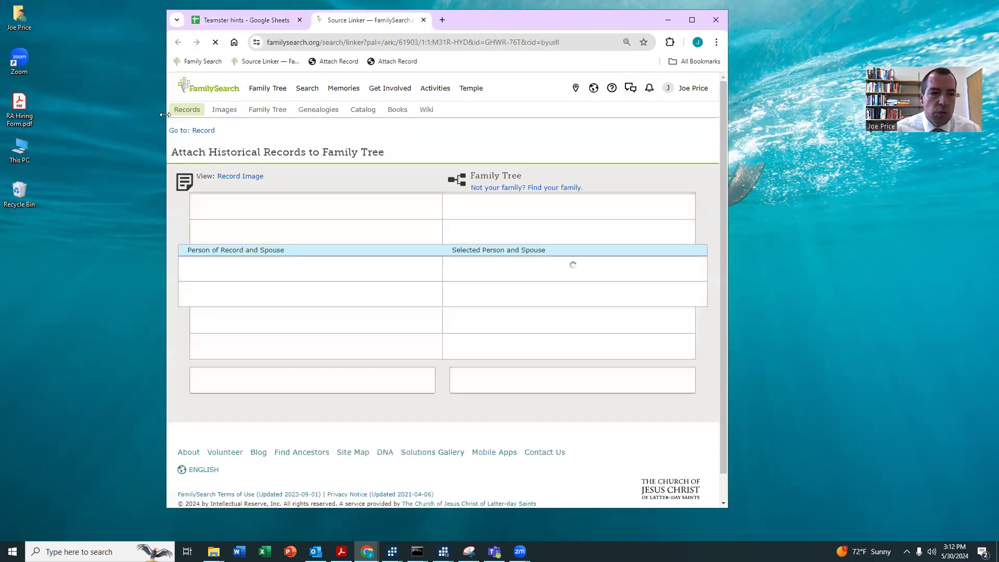
{"action": "left_click_drag", "start_coordinate": [165, 115], "coordinate": [34, 208]}
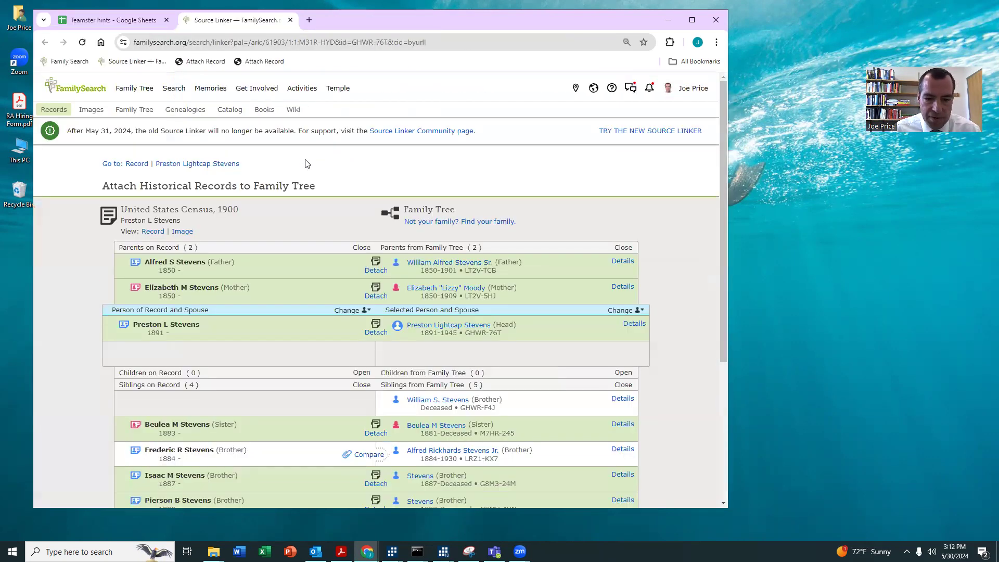
- Compare the unattached brother born in 1884 with his Family Tree match and attach the 1900 census source, adding the 1900 residence
{"action": "scroll", "coordinate": [306, 170], "scroll_direction": "down", "scroll_amount": 1}
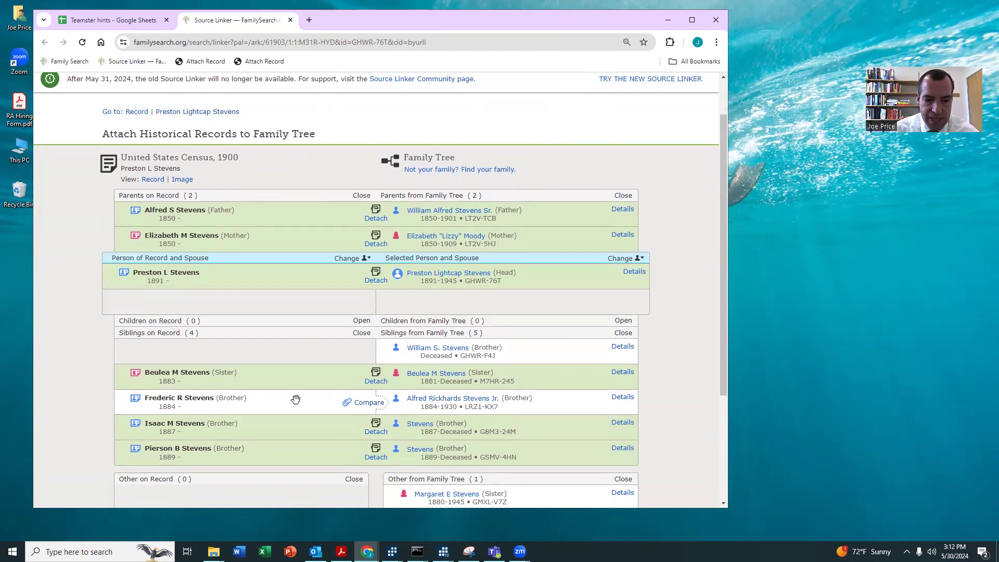
{"action": "scroll", "coordinate": [268, 219], "scroll_direction": "down", "scroll_amount": 3}
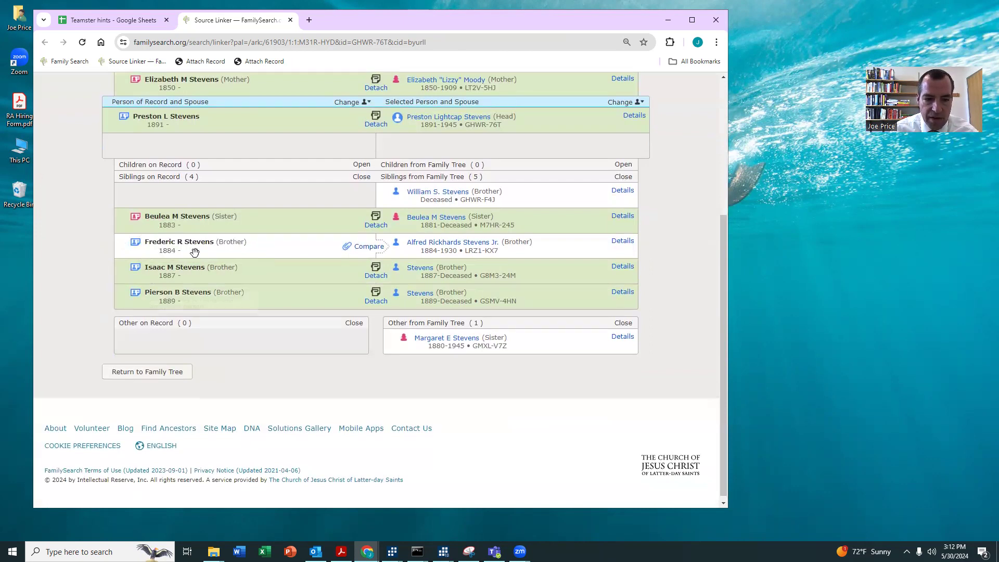
{"action": "left_click", "coordinate": [624, 242]}
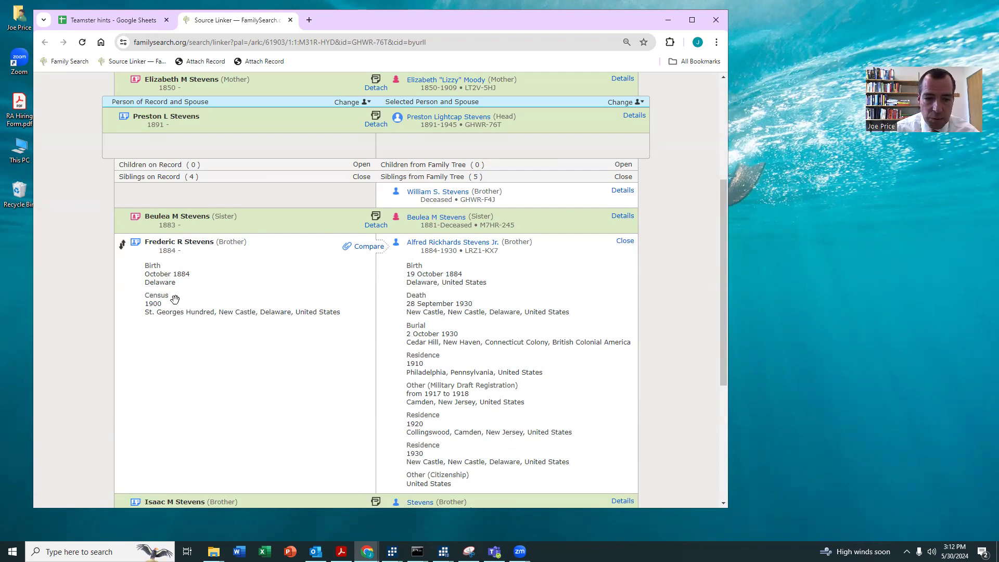
{"action": "scroll", "coordinate": [250, 295], "scroll_direction": "up", "scroll_amount": 3}
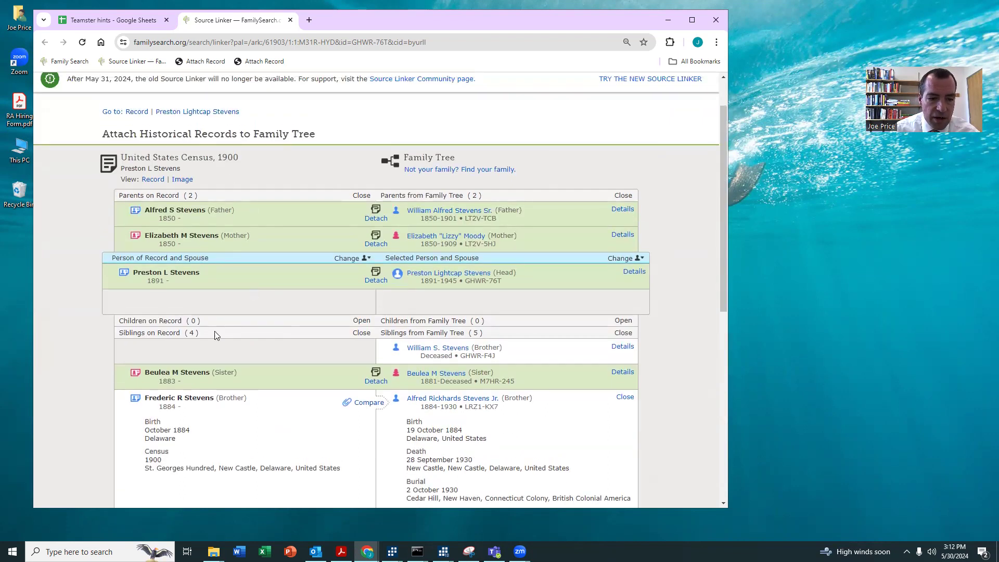
{"action": "scroll", "coordinate": [217, 334], "scroll_direction": "down", "scroll_amount": 2}
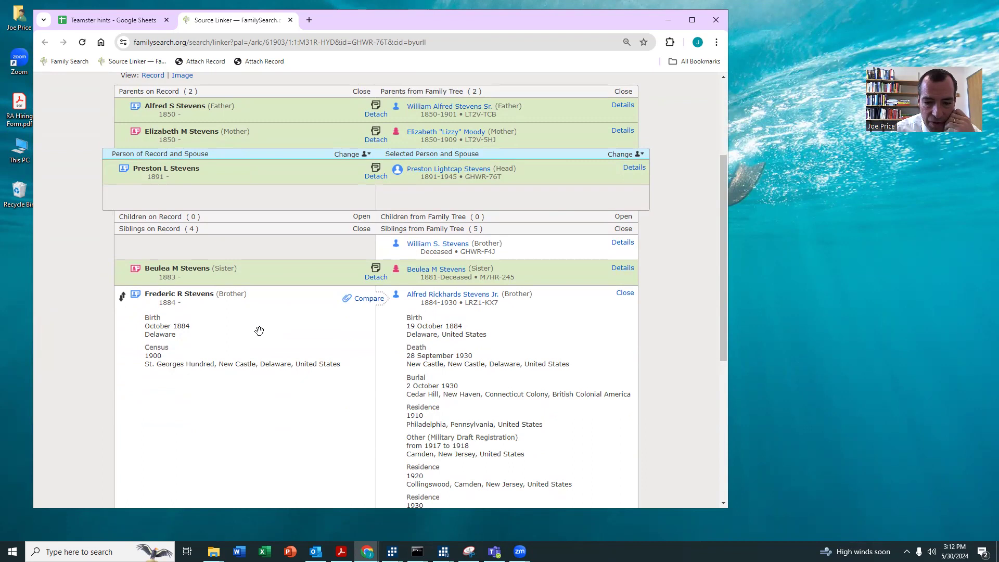
{"action": "scroll", "coordinate": [259, 330], "scroll_direction": "down", "scroll_amount": 2}
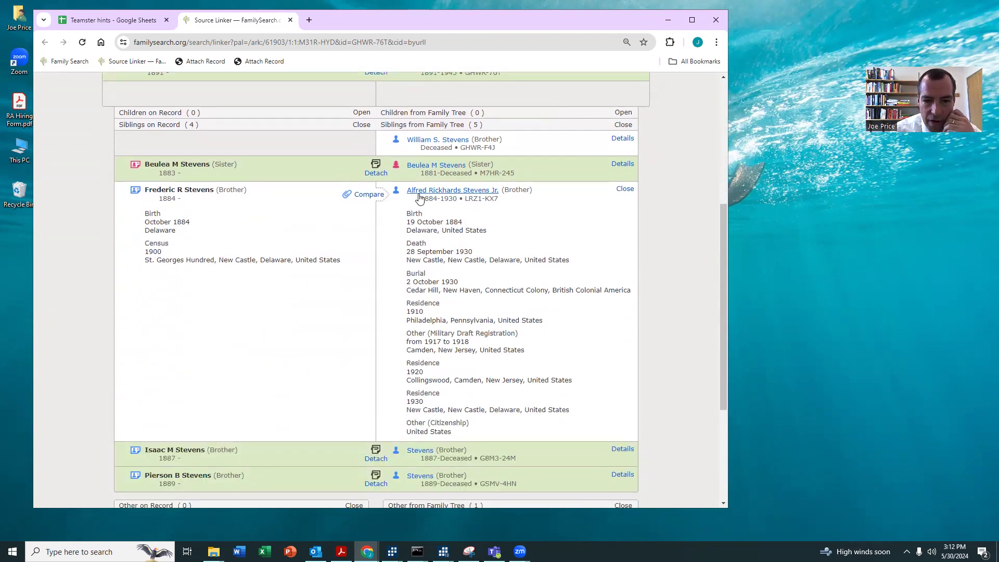
{"action": "left_click", "coordinate": [367, 202]}
{"action": "left_click", "coordinate": [373, 301]}
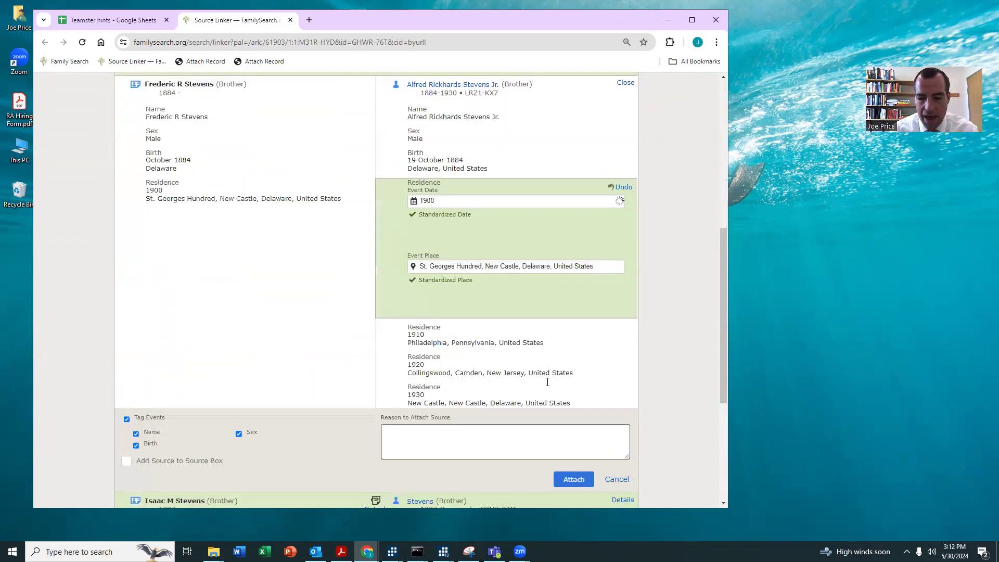
{"action": "left_click", "coordinate": [572, 428]}
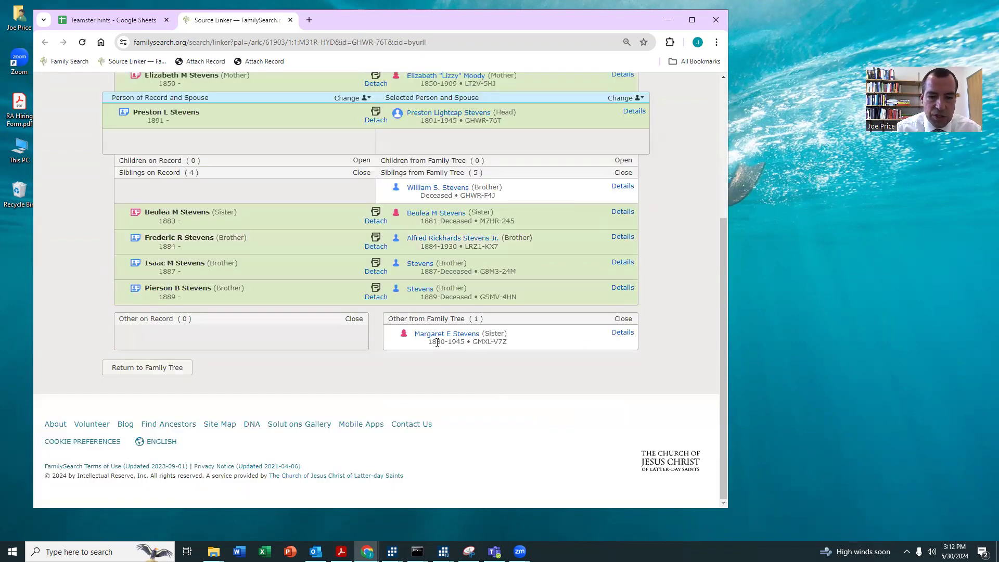
{"action": "left_click_drag", "start_coordinate": [120, 240], "coordinate": [124, 266]}
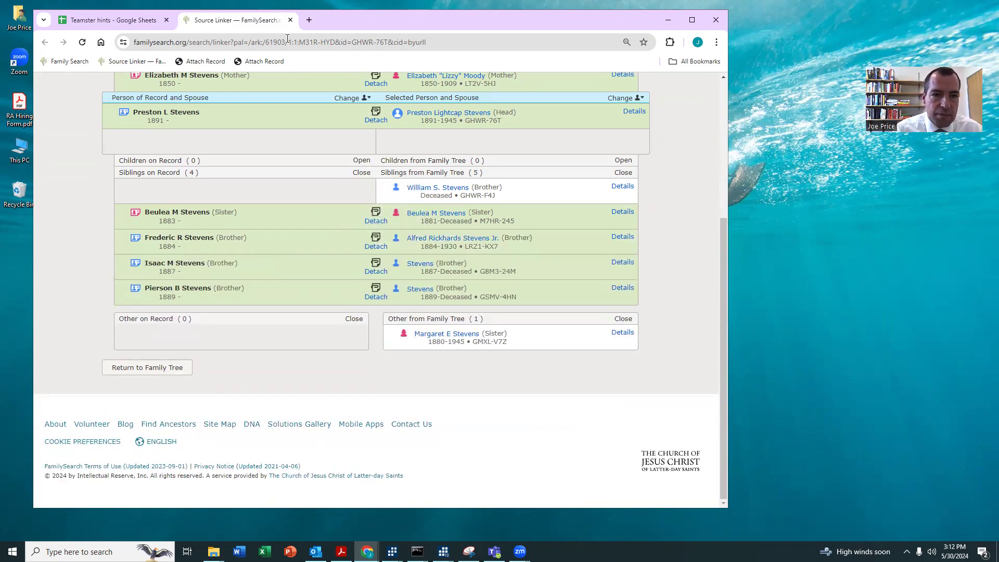
- Close the finished Source Linker page and enter 1 as the result for row 5
{"action": "left_click", "coordinate": [290, 20]}
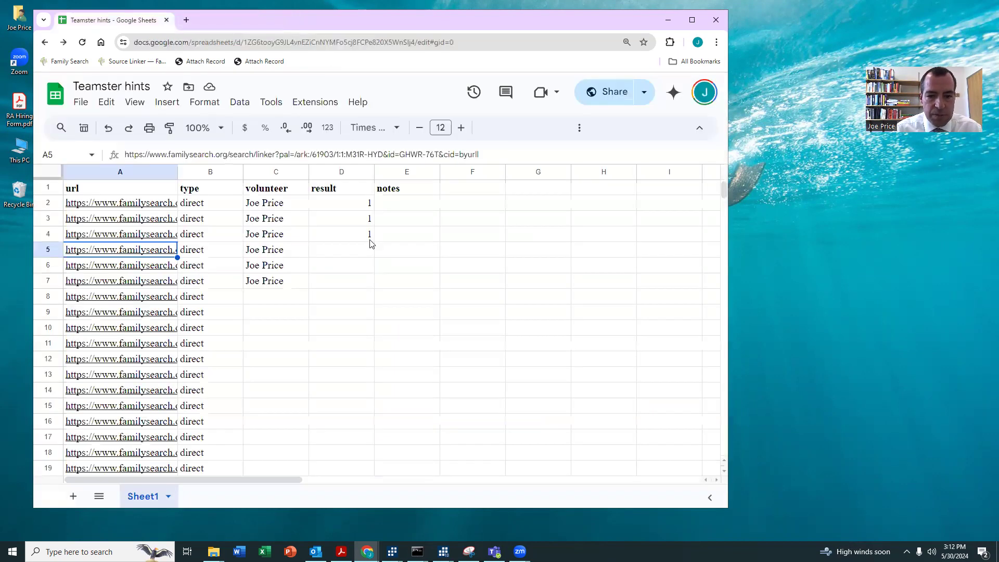
{"action": "left_click", "coordinate": [340, 251]}
{"action": "type", "text": "1"}
{"action": "left_click", "coordinate": [400, 253]}
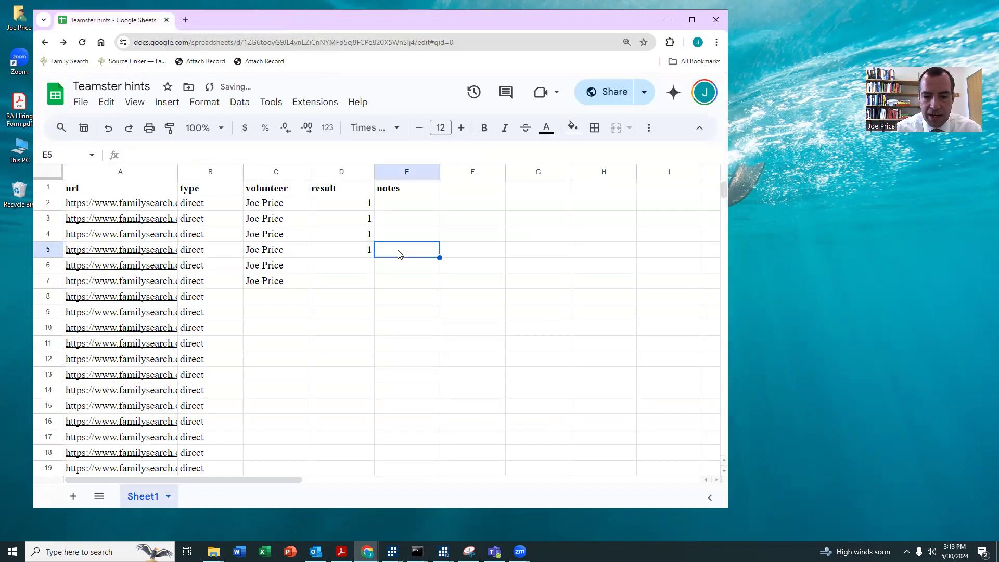
- Open the FamilySearch link in cell A6
{"action": "left_click", "coordinate": [134, 265]}
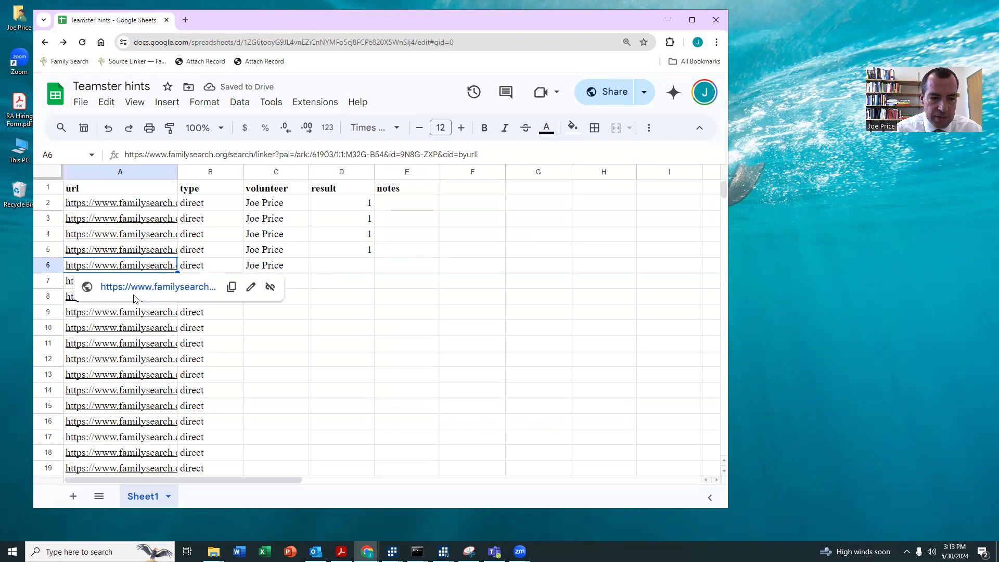
{"action": "left_click", "coordinate": [128, 288]}
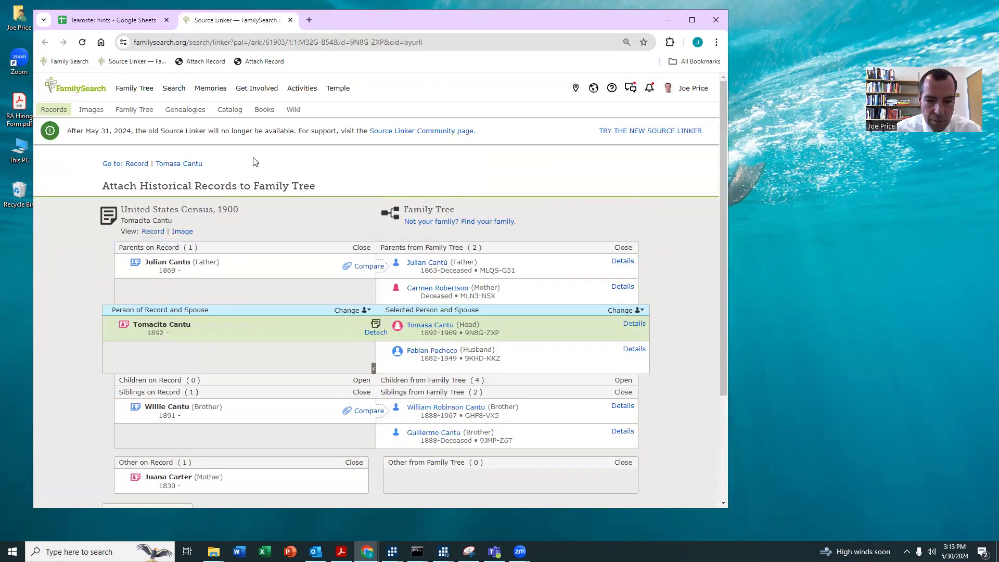
{"action": "scroll", "coordinate": [255, 166], "scroll_direction": "down", "scroll_amount": 2}
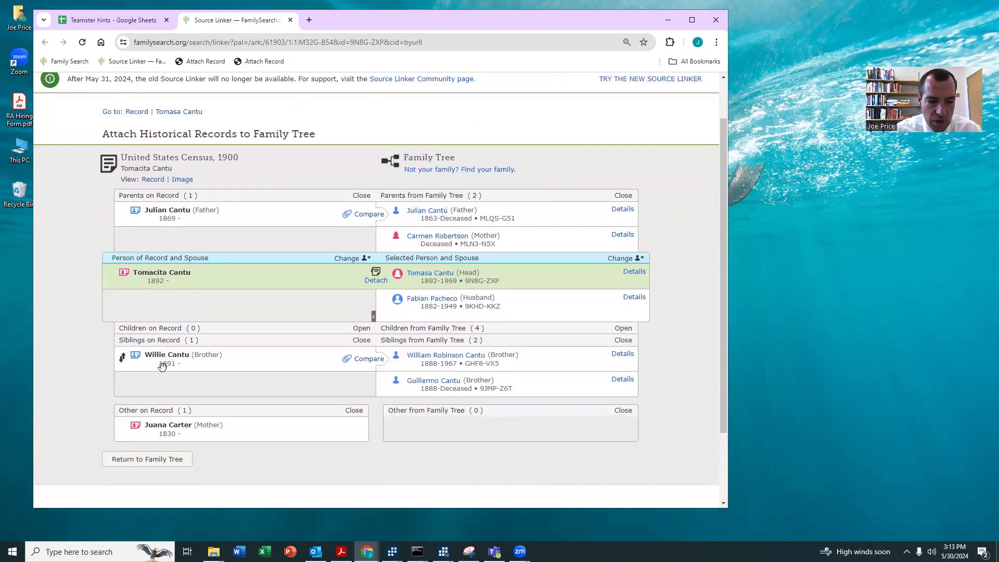
- Examine the record and Family Tree details of the selected person, her father and her brother born in 1891
{"action": "left_click", "coordinate": [635, 271]}
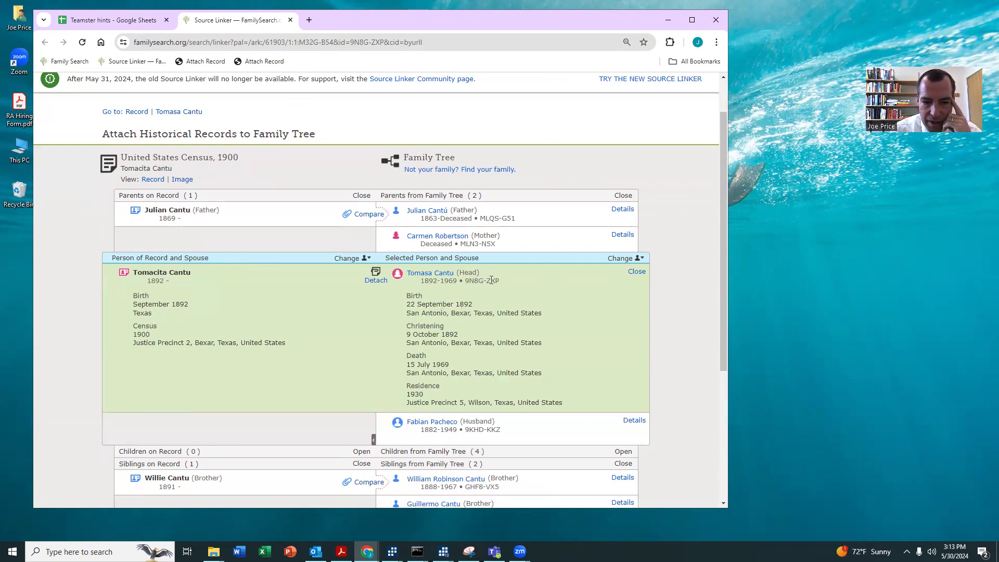
{"action": "left_click", "coordinate": [623, 210]}
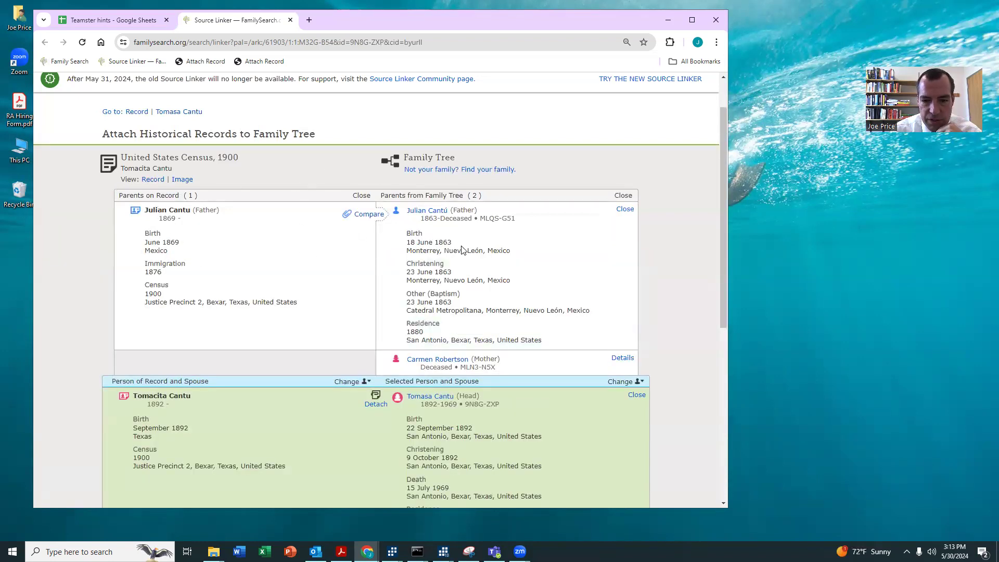
{"action": "scroll", "coordinate": [452, 250], "scroll_direction": "down", "scroll_amount": 4}
{"action": "left_click", "coordinate": [624, 396]}
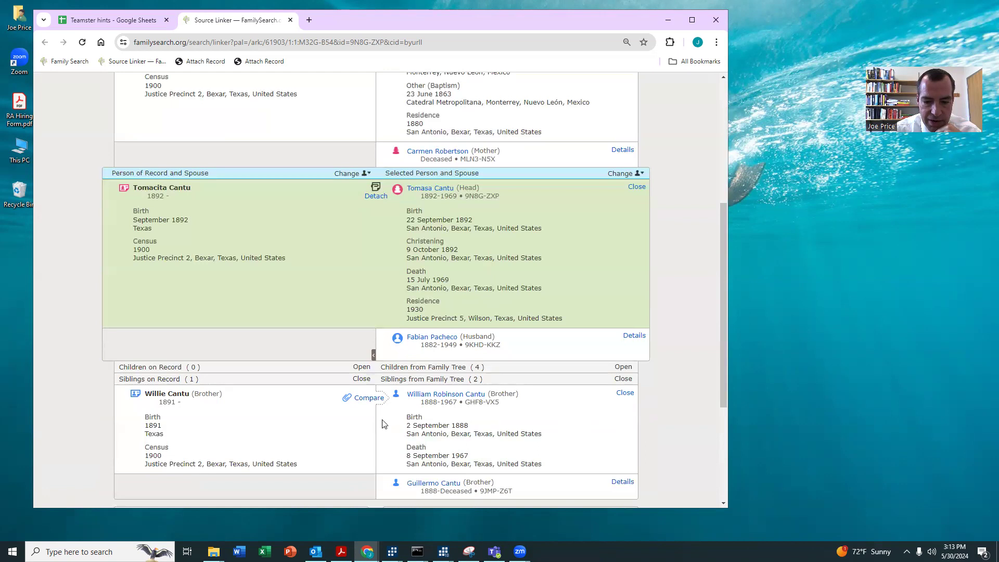
{"action": "scroll", "coordinate": [443, 425], "scroll_direction": "up", "scroll_amount": 4}
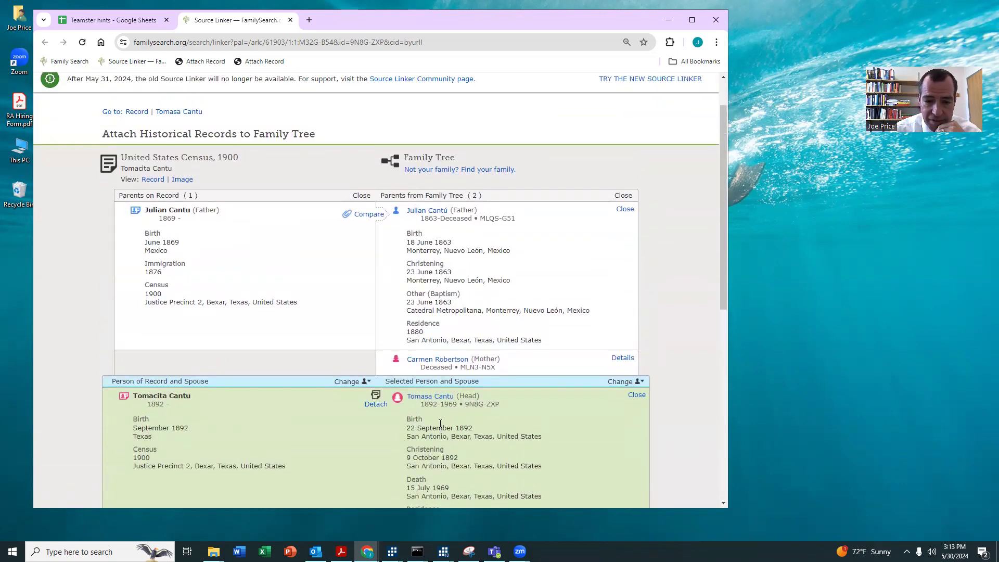
{"action": "scroll", "coordinate": [279, 397], "scroll_direction": "down", "scroll_amount": 4}
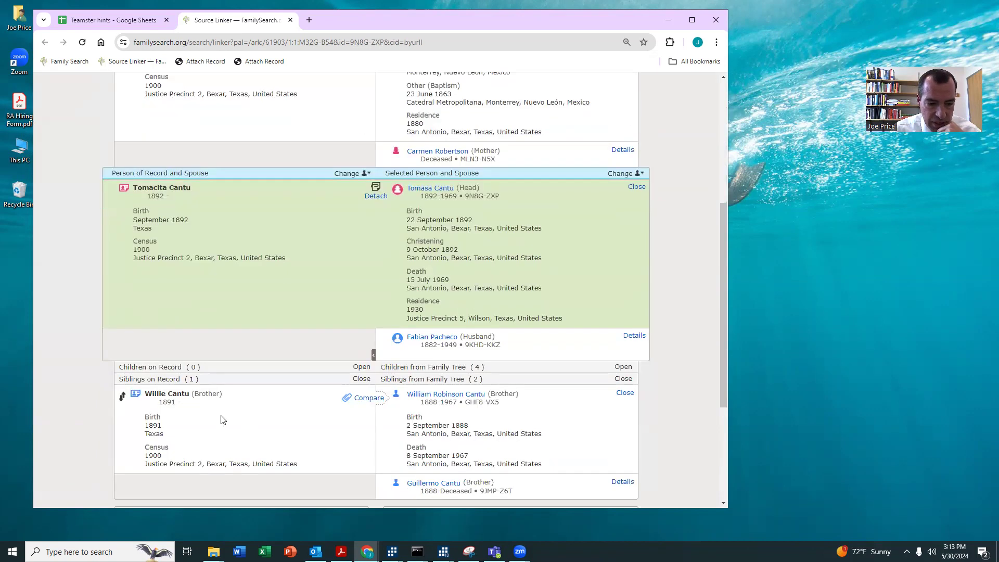
{"action": "scroll", "coordinate": [223, 424], "scroll_direction": "down", "scroll_amount": 4}
{"action": "scroll", "coordinate": [562, 323], "scroll_direction": "up", "scroll_amount": 6}
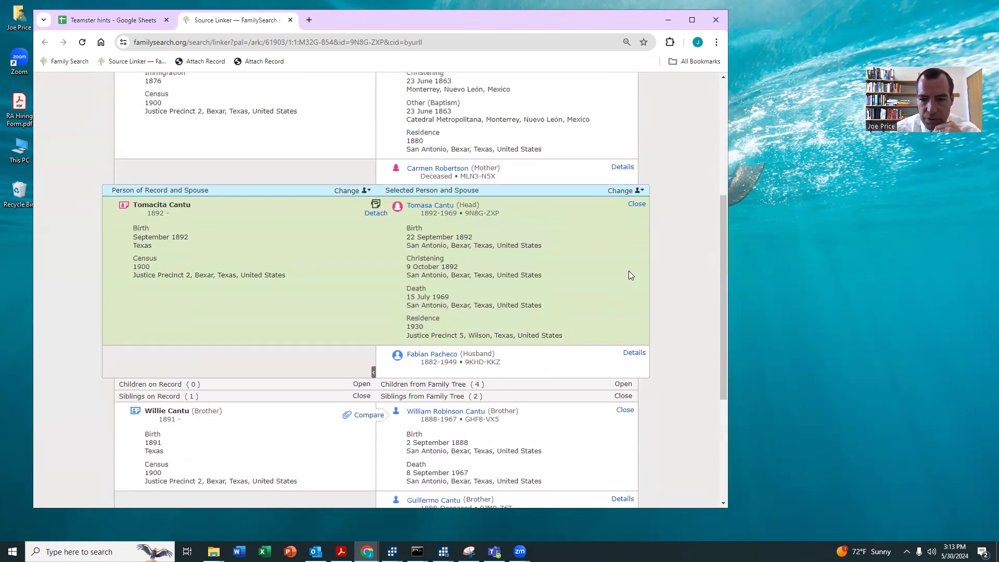
- Make the father the focus person in the Source Linker
{"action": "left_click", "coordinate": [625, 293]}
{"action": "left_click", "coordinate": [554, 373]}
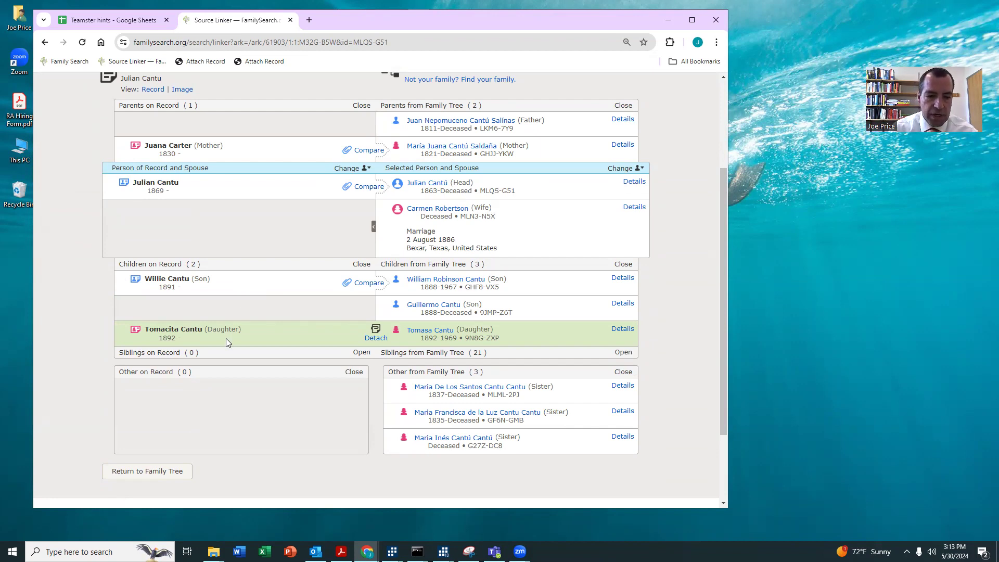
- Examine the details of the daughter, the son born in 1891, the father's mother and the father for matching dates and places
{"action": "left_click", "coordinate": [620, 331]}
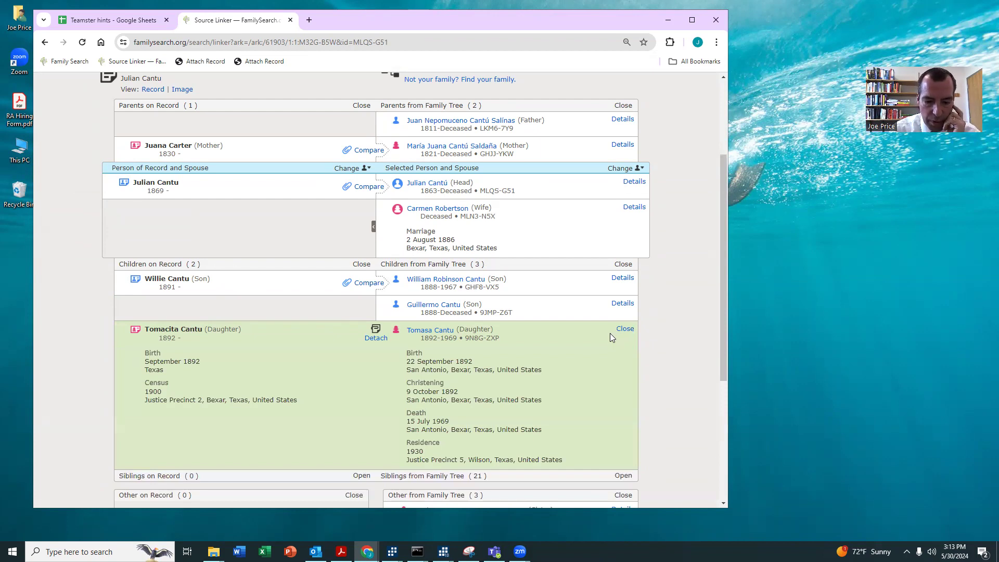
{"action": "left_click", "coordinate": [622, 278]}
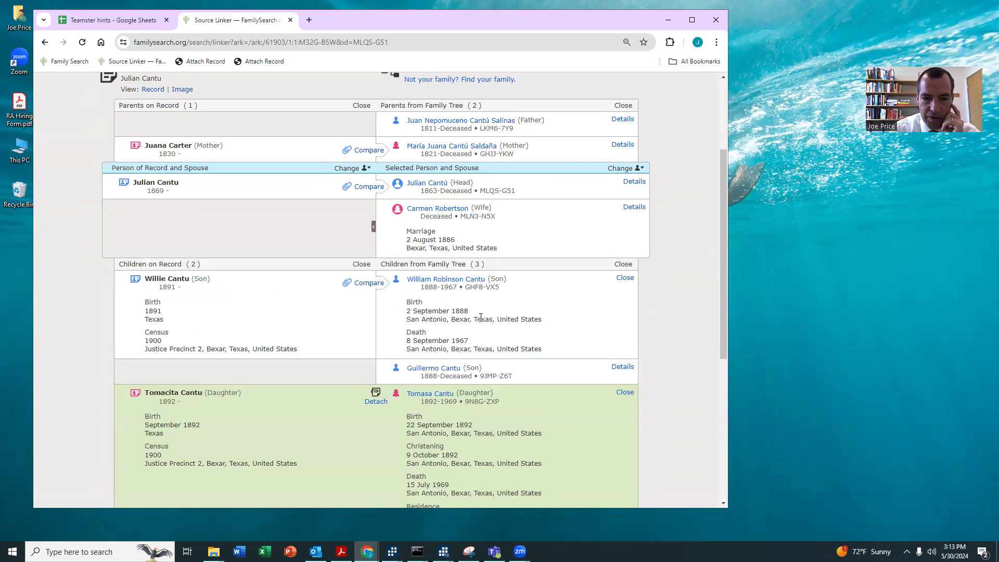
{"action": "left_click", "coordinate": [623, 144]}
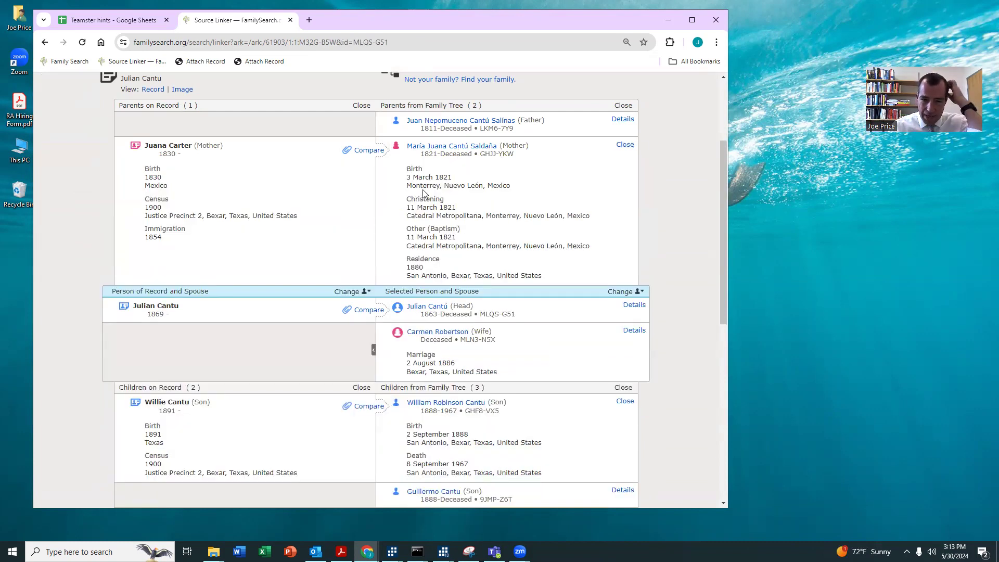
{"action": "scroll", "coordinate": [308, 245], "scroll_direction": "down", "scroll_amount": 2}
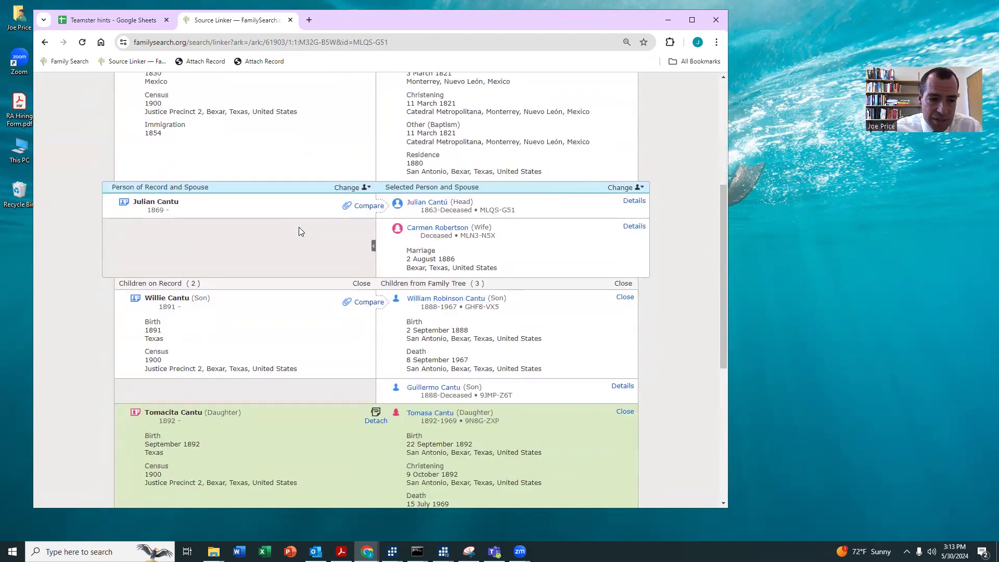
{"action": "left_click", "coordinate": [634, 201]}
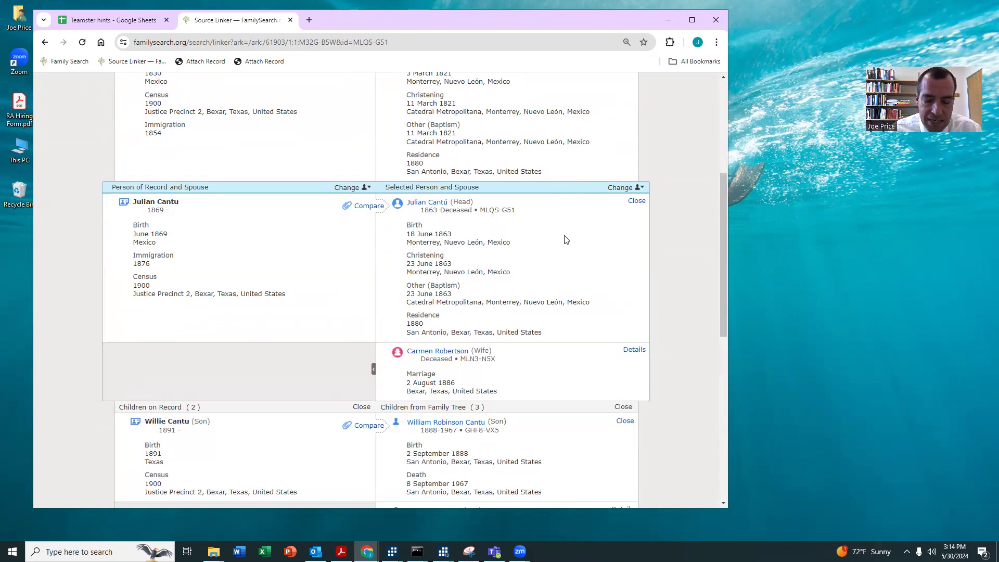
{"action": "scroll", "coordinate": [566, 240], "scroll_direction": "up", "scroll_amount": 2}
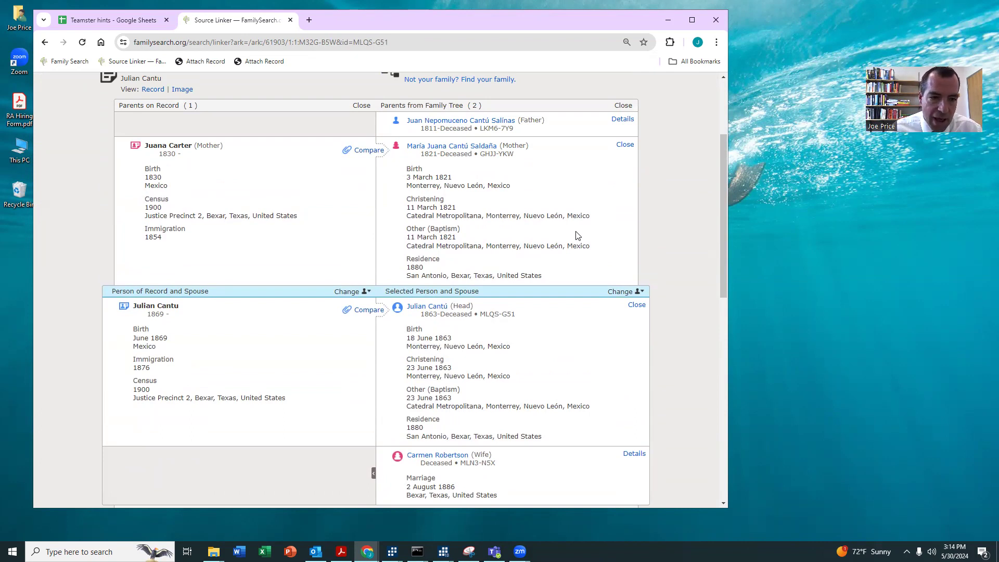
{"action": "scroll", "coordinate": [442, 219], "scroll_direction": "down", "scroll_amount": 1}
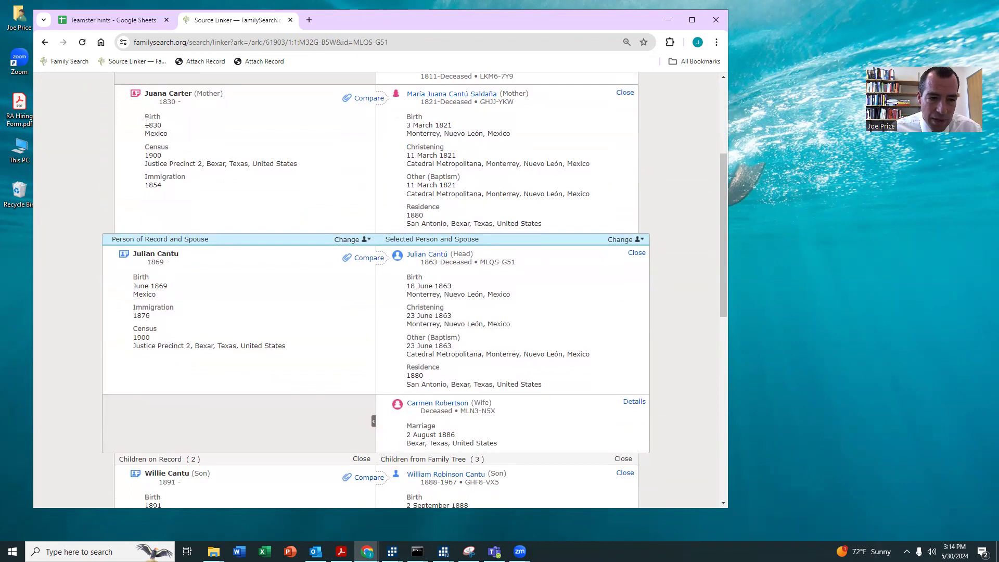
{"action": "scroll", "coordinate": [155, 127], "scroll_direction": "down", "scroll_amount": 3}
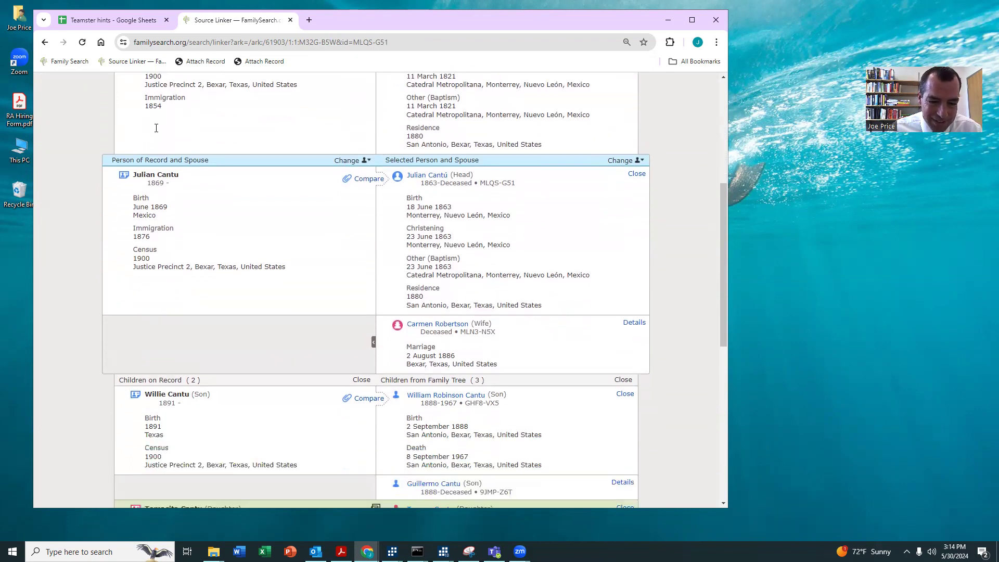
- Compare the record son born in 1891 with the matched Family Tree son, add the 1900 residence and attach the source
{"action": "left_click", "coordinate": [372, 323]}
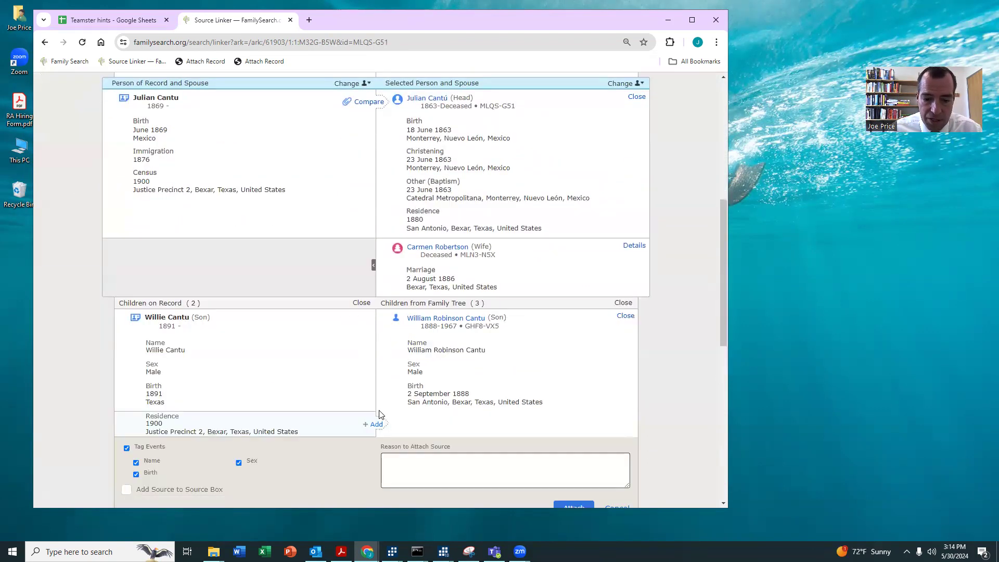
{"action": "left_click", "coordinate": [376, 426]}
{"action": "scroll", "coordinate": [379, 429], "scroll_direction": "down", "scroll_amount": 4}
{"action": "left_click", "coordinate": [575, 414]}
{"action": "scroll", "coordinate": [357, 120], "scroll_direction": "up", "scroll_amount": 4}
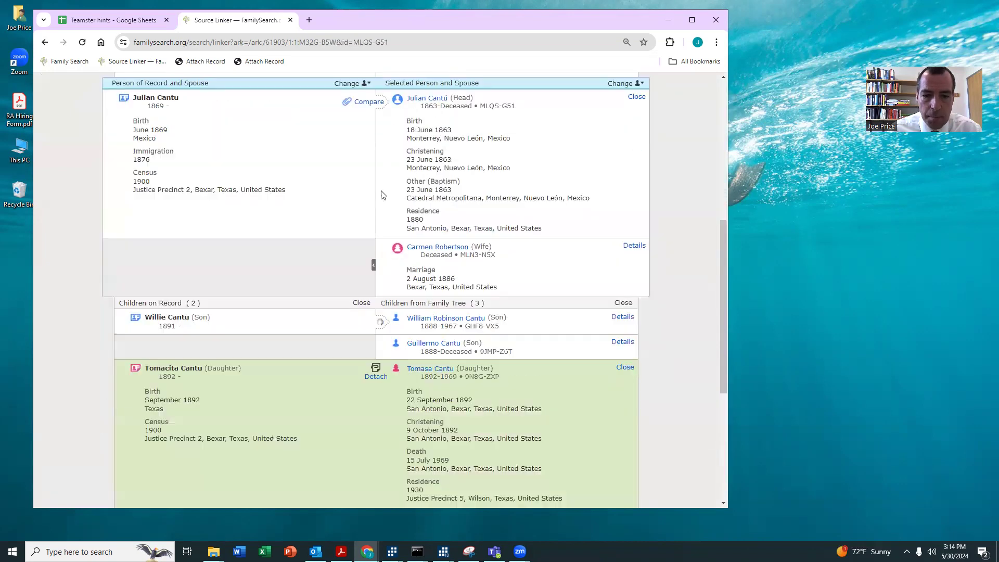
- Compare the focus person with his Family Tree match, add the 1900 residence and 1876 immigration, and attach the source
{"action": "left_click", "coordinate": [369, 102]}
{"action": "left_click", "coordinate": [377, 233]}
{"action": "left_click", "coordinate": [377, 204]}
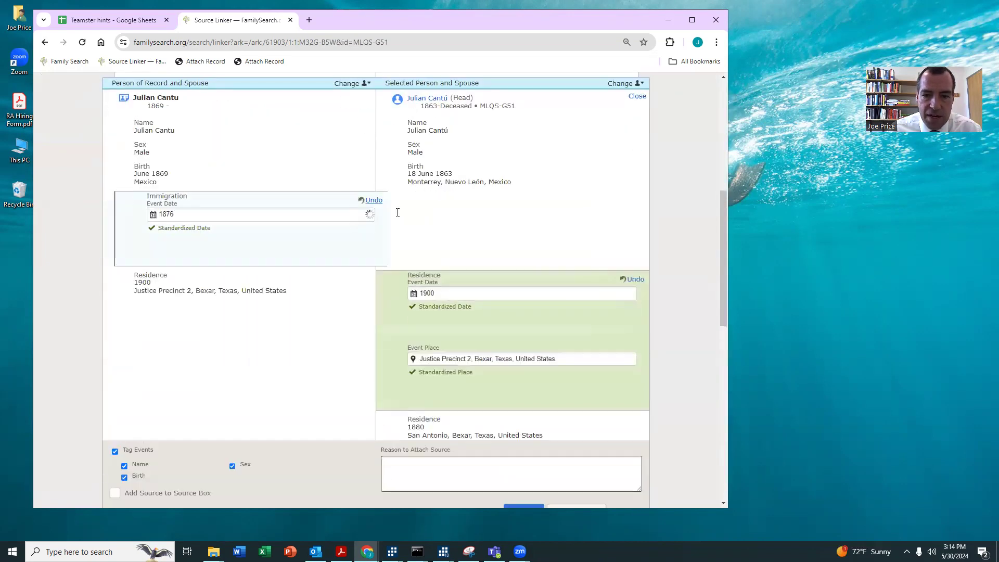
{"action": "scroll", "coordinate": [517, 306], "scroll_direction": "down", "scroll_amount": 5}
{"action": "left_click", "coordinate": [519, 252]}
{"action": "scroll", "coordinate": [364, 208], "scroll_direction": "up", "scroll_amount": 10}
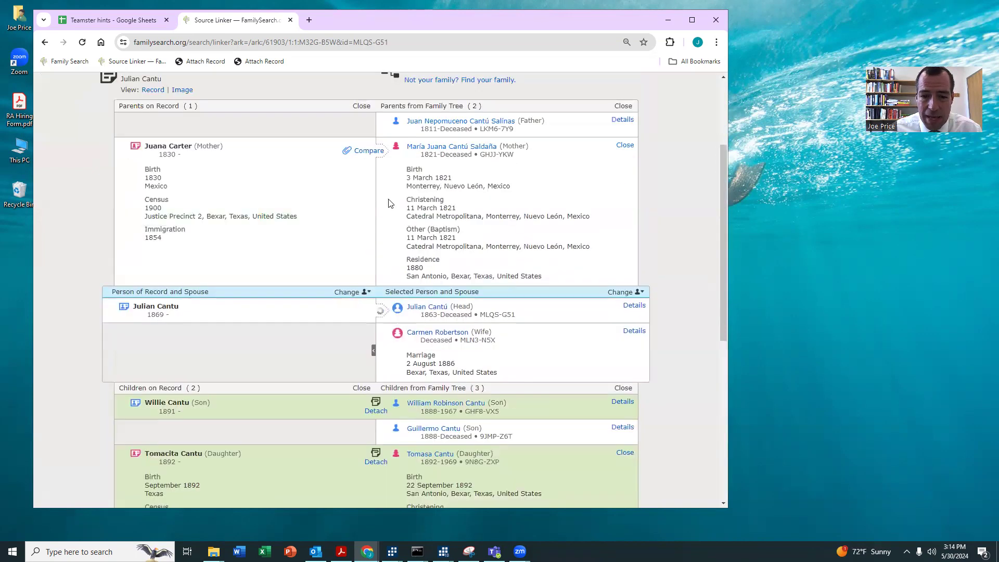
- Compare the focus person's mother with her Family Tree match, add the 1900 residence and 1854 immigration, and attach the source
{"action": "left_click", "coordinate": [368, 159]}
{"action": "left_click", "coordinate": [377, 294]}
{"action": "left_click", "coordinate": [376, 263]}
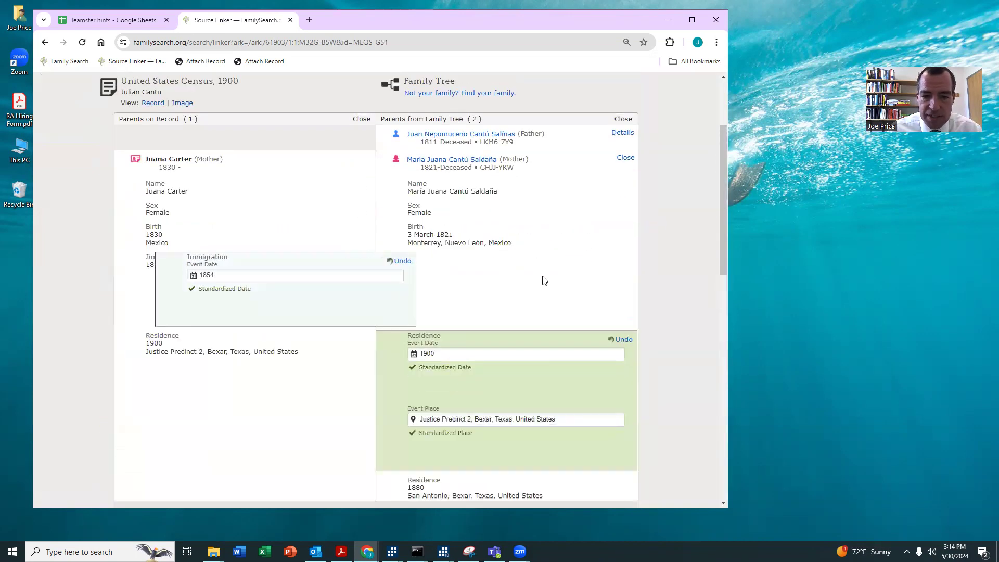
{"action": "scroll", "coordinate": [588, 329], "scroll_direction": "down", "scroll_amount": 10}
{"action": "scroll", "coordinate": [528, 317], "scroll_direction": "up", "scroll_amount": 5}
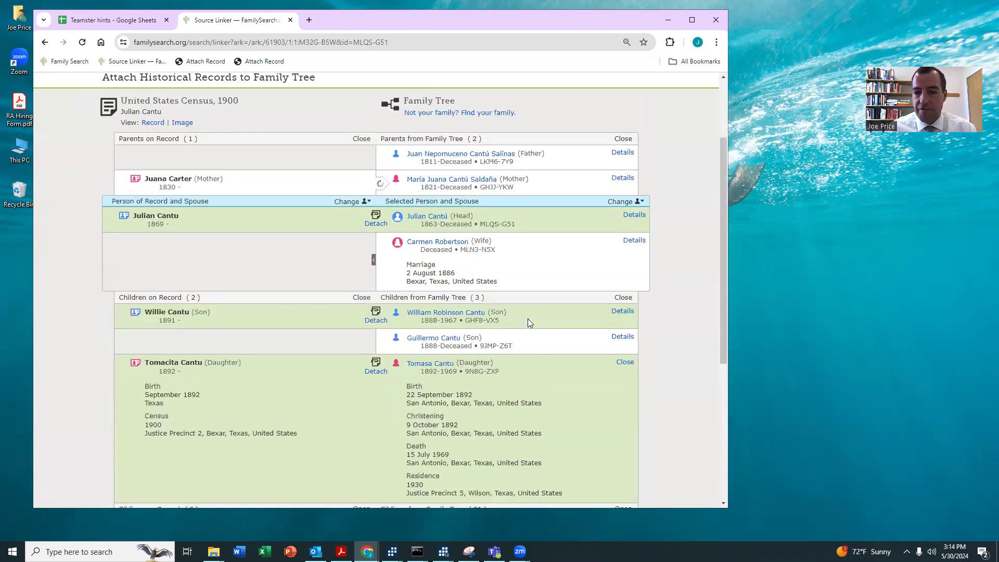
{"action": "scroll", "coordinate": [514, 260], "scroll_direction": "up", "scroll_amount": 1}
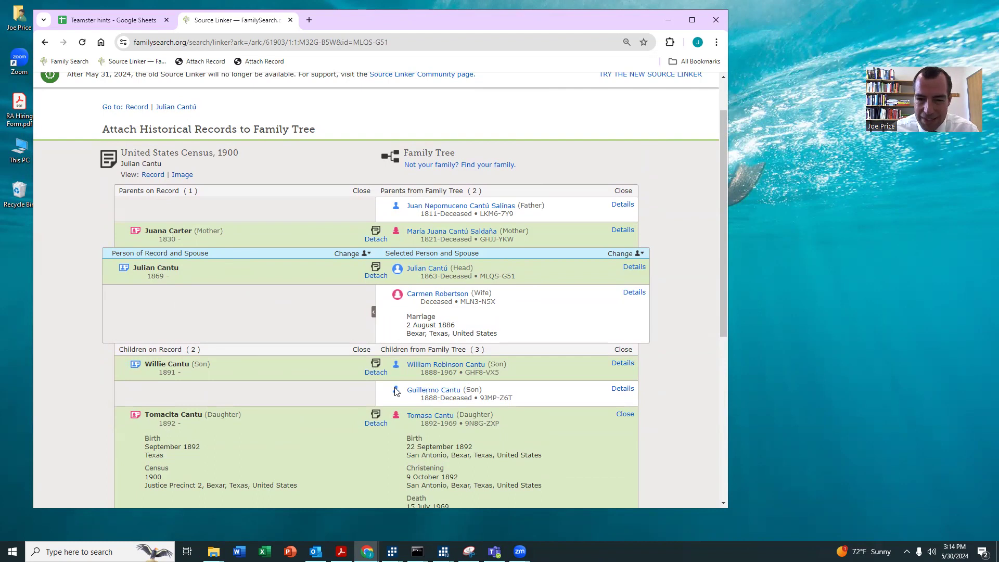
- Close the finished Source Linker, log 1 as the result for row 6 and open the FamilySearch link in cell A7
{"action": "left_click", "coordinate": [290, 20]}
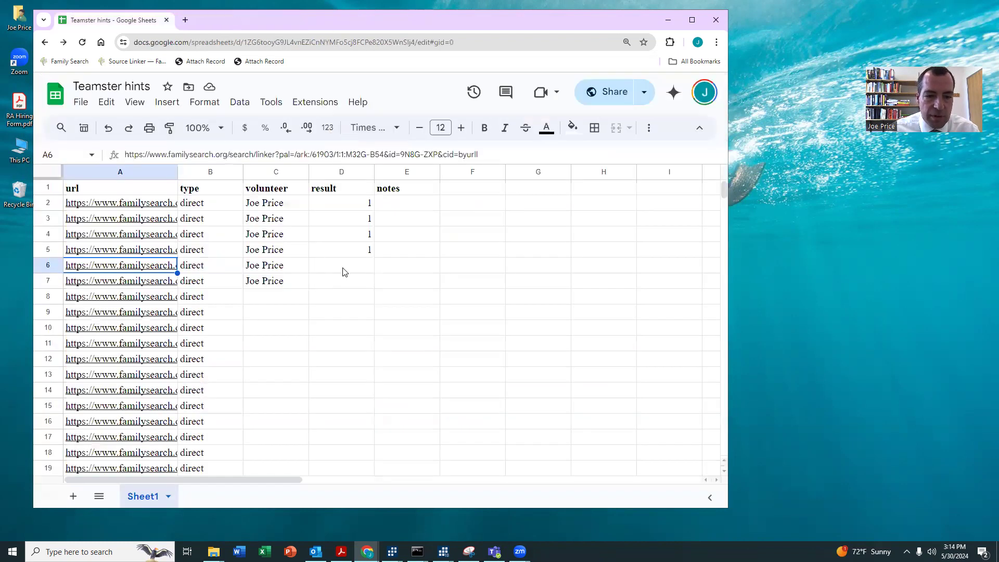
{"action": "left_click", "coordinate": [350, 284]}
{"action": "left_click", "coordinate": [124, 285]}
{"action": "left_click", "coordinate": [131, 308]}
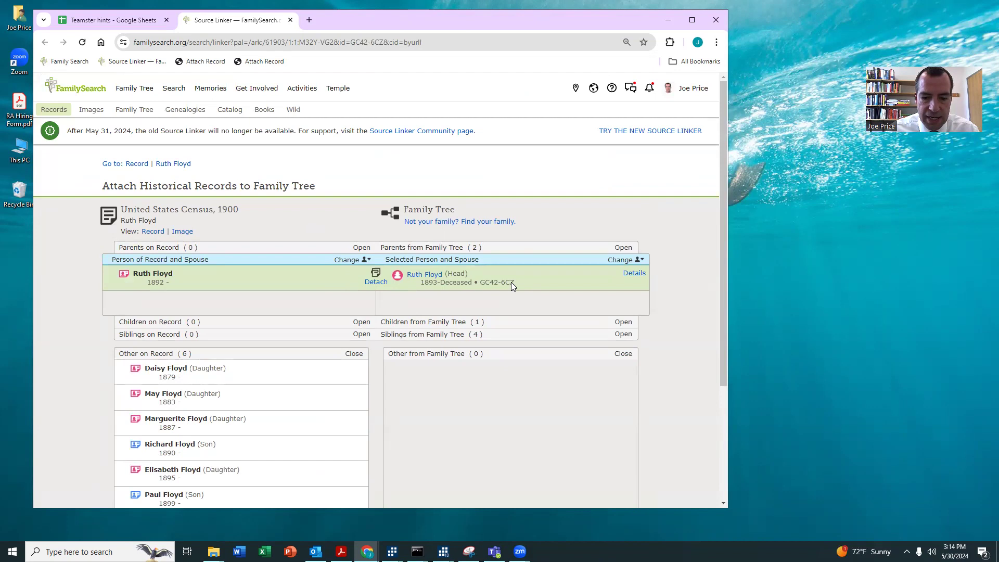
- Expand the parents and siblings sections of the selected person in the Source Linker
{"action": "left_click", "coordinate": [623, 247]}
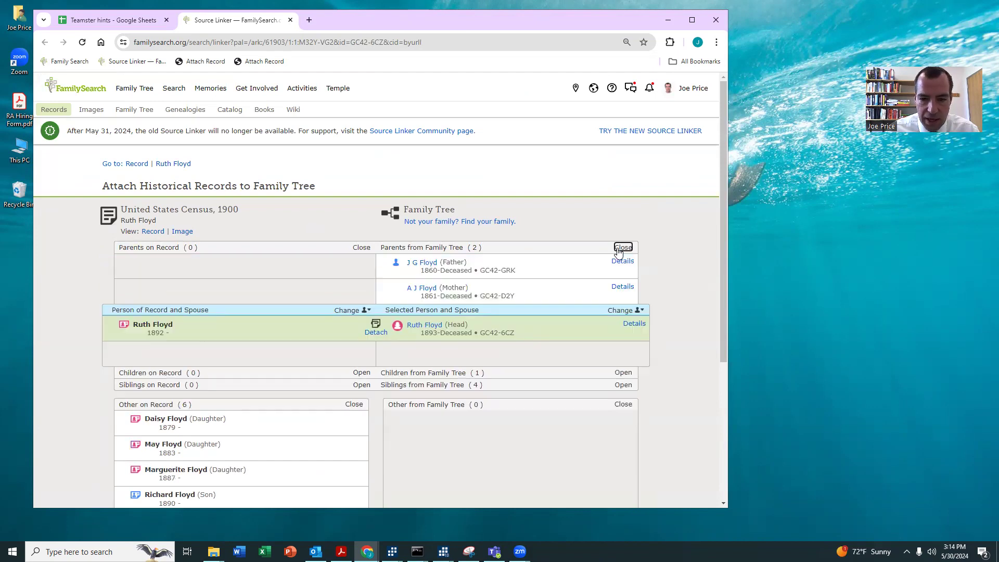
{"action": "scroll", "coordinate": [207, 237], "scroll_direction": "down", "scroll_amount": 2}
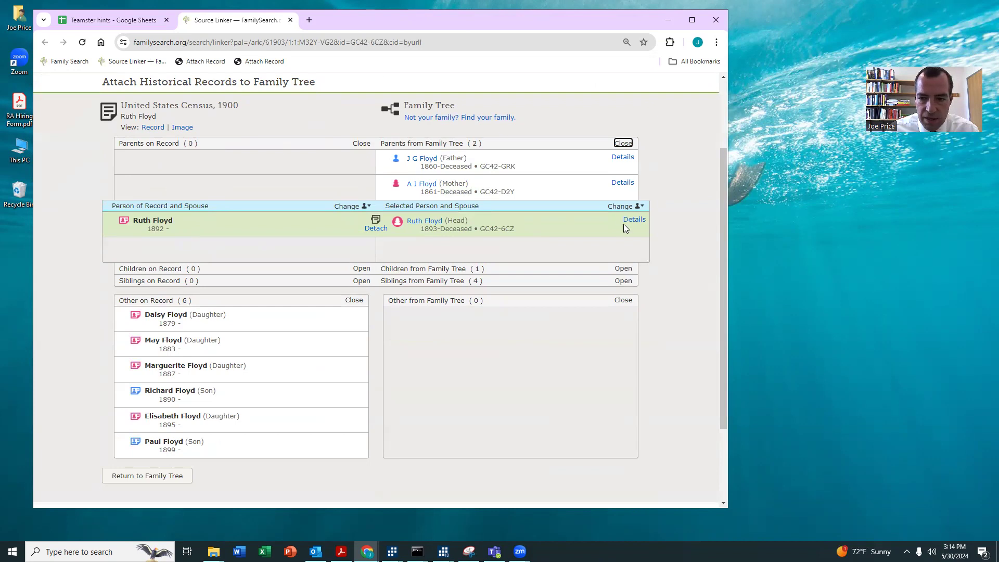
{"action": "left_click", "coordinate": [624, 281]}
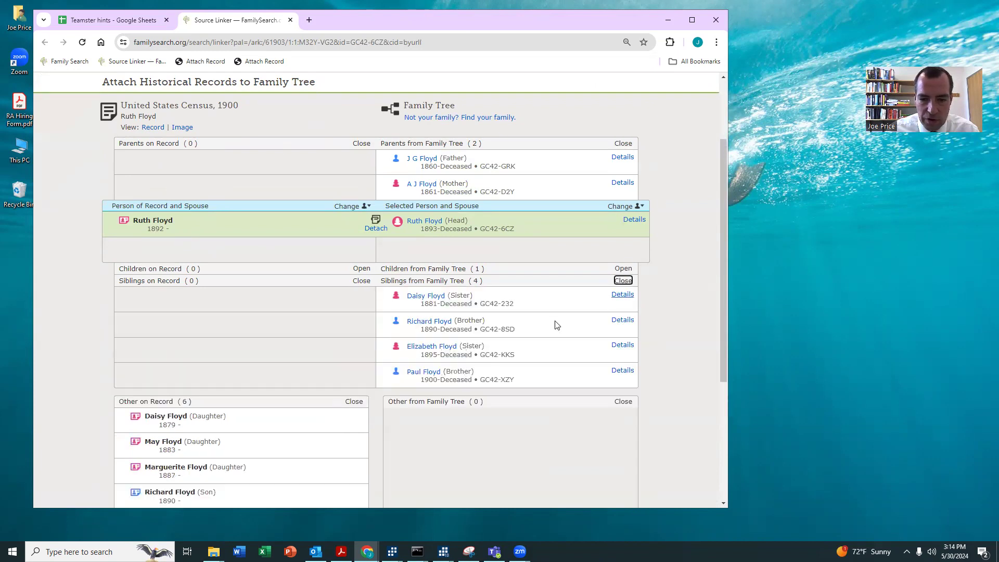
- Line up the record's children born in 1879, 1890, 1895 and 1899 with the same-named Family Tree siblings
{"action": "scroll", "coordinate": [240, 379], "scroll_direction": "down", "scroll_amount": 1}
{"action": "left_click_drag", "start_coordinate": [130, 364], "coordinate": [165, 259]}
{"action": "left_click_drag", "start_coordinate": [139, 411], "coordinate": [168, 284]}
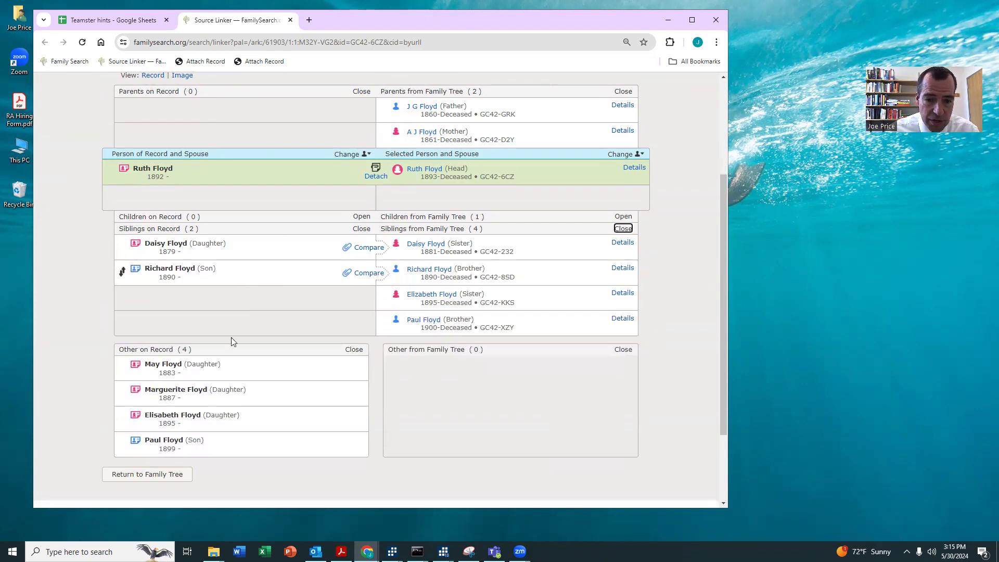
{"action": "left_click_drag", "start_coordinate": [124, 416], "coordinate": [180, 309]}
{"action": "left_click_drag", "start_coordinate": [126, 416], "coordinate": [150, 327]}
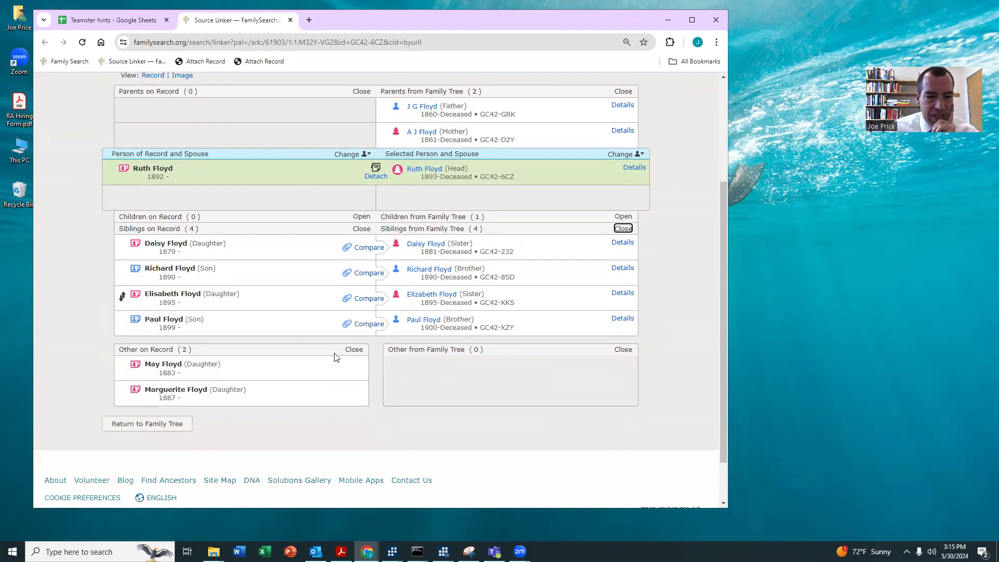
- Open the focus person's 1900 census record in a new tab and examine its details and household members
{"action": "scroll", "coordinate": [490, 298], "scroll_direction": "down", "scroll_amount": 1}
{"action": "scroll", "coordinate": [501, 309], "scroll_direction": "up", "scroll_amount": 4}
{"action": "right_click", "coordinate": [137, 164]}
{"action": "left_click", "coordinate": [167, 177]}
{"action": "left_click", "coordinate": [341, 20]}
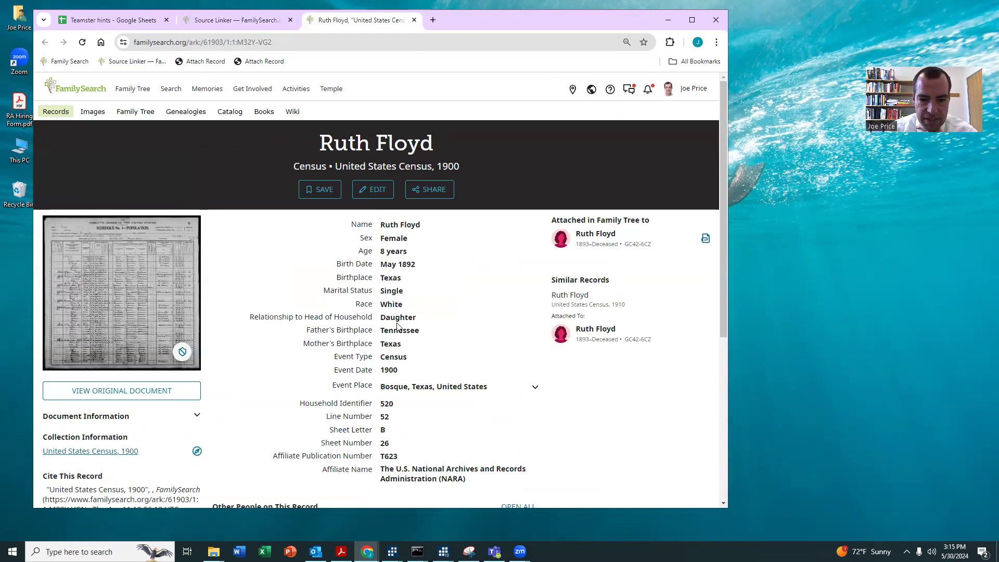
{"action": "scroll", "coordinate": [396, 244], "scroll_direction": "down", "scroll_amount": 5}
{"action": "scroll", "coordinate": [398, 249], "scroll_direction": "down", "scroll_amount": 1}
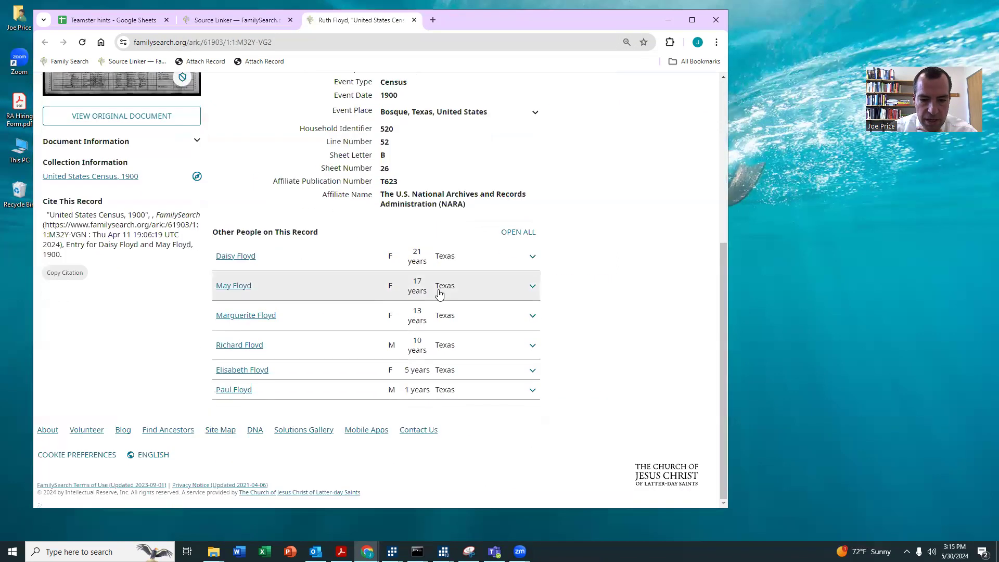
- Open the record of the 21-year-old eldest daughter and examine her details and the other people listed
{"action": "left_click", "coordinate": [239, 263]}
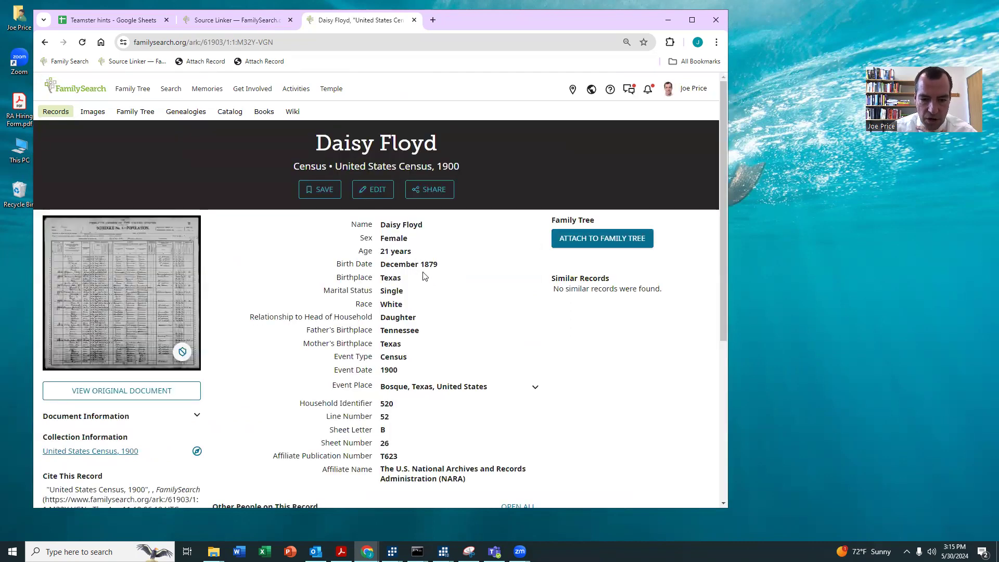
{"action": "scroll", "coordinate": [428, 267], "scroll_direction": "down", "scroll_amount": 1}
{"action": "scroll", "coordinate": [429, 266], "scroll_direction": "down", "scroll_amount": 5}
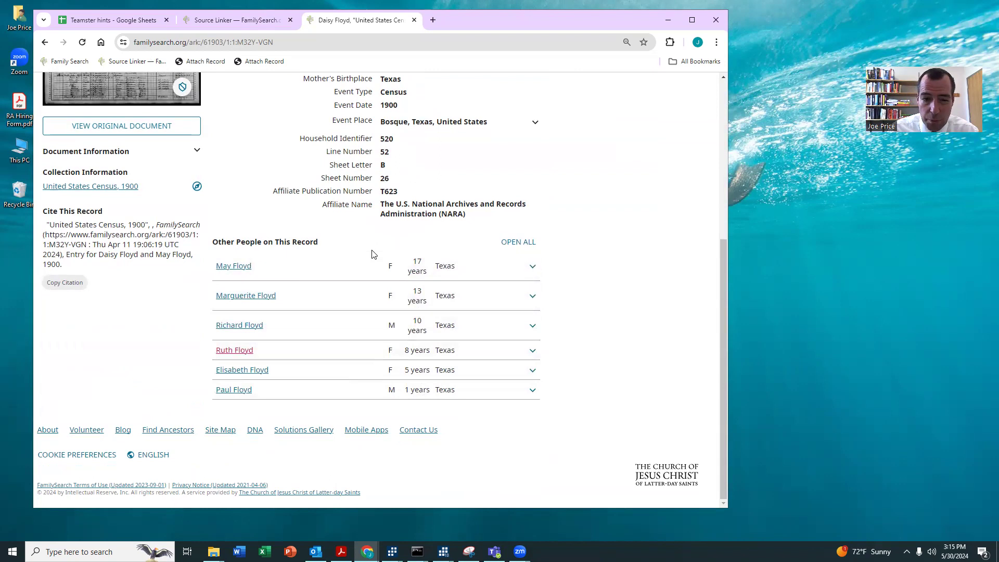
{"action": "scroll", "coordinate": [372, 254], "scroll_direction": "up", "scroll_amount": 1}
{"action": "scroll", "coordinate": [373, 254], "scroll_direction": "up", "scroll_amount": 3}
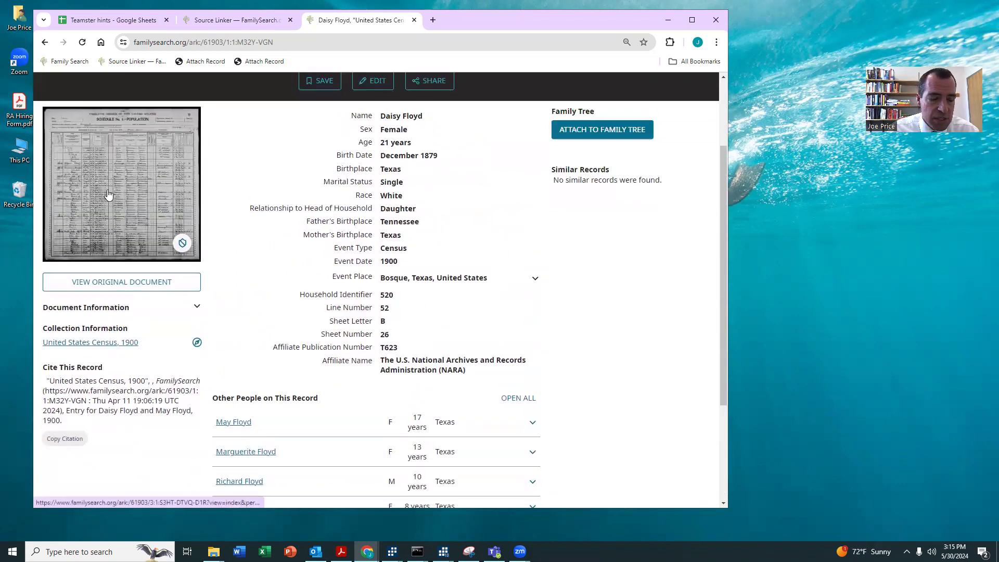
- Open the original census image, go back to image 549 and examine its last lines for the children's parents
{"action": "left_click", "coordinate": [108, 193]}
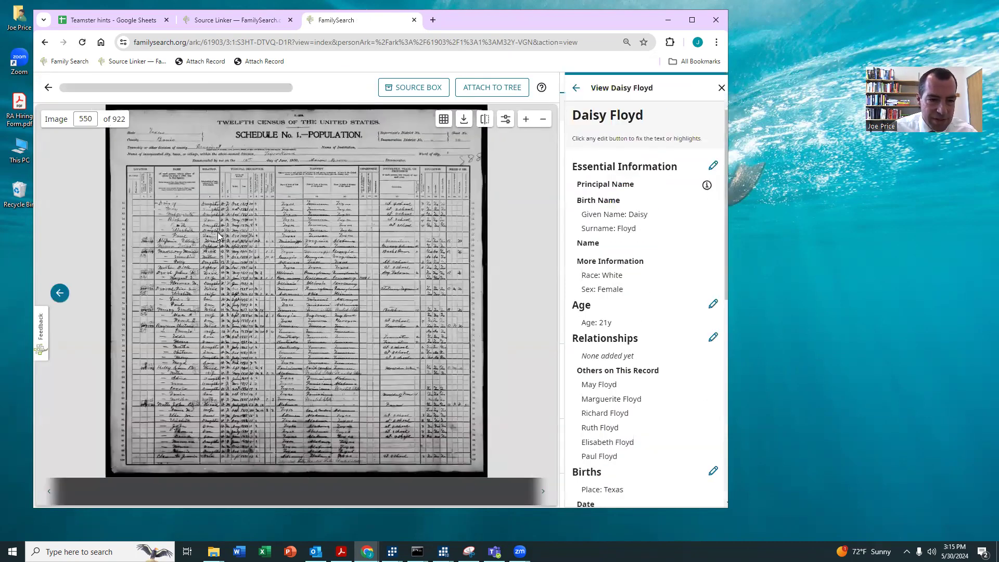
{"action": "scroll", "coordinate": [218, 232], "scroll_direction": "up", "scroll_amount": 2}
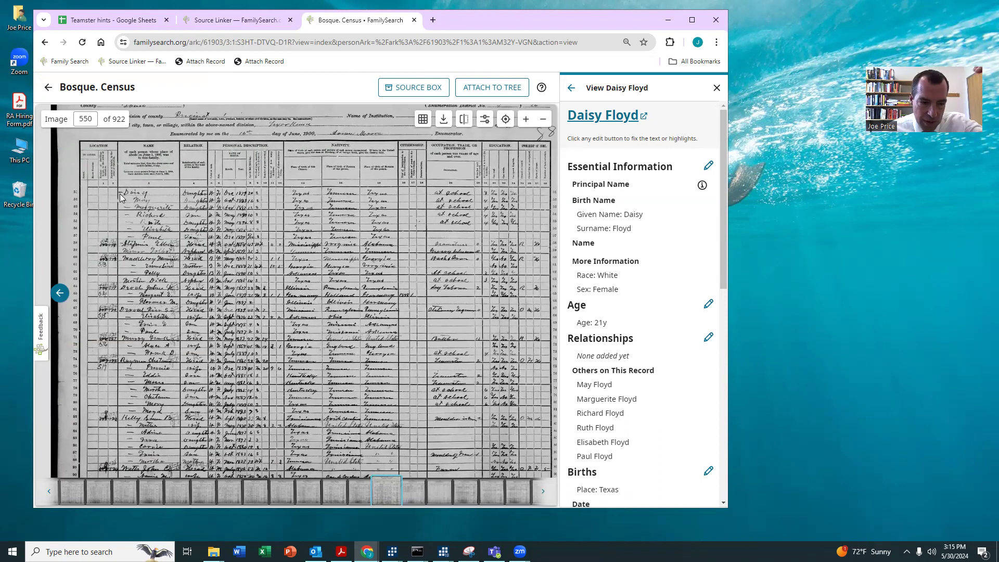
{"action": "left_click", "coordinate": [59, 292]}
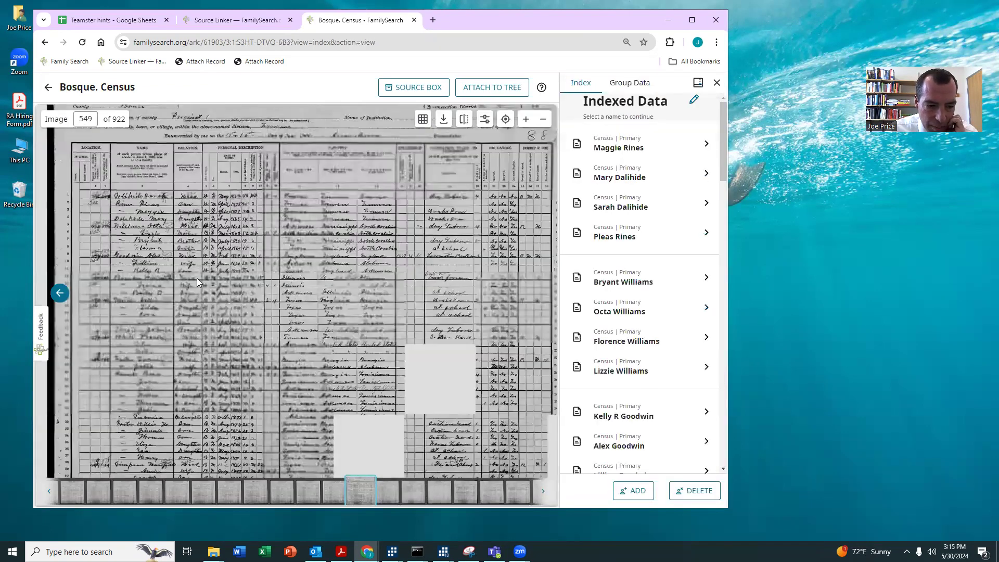
{"action": "scroll", "coordinate": [170, 463], "scroll_direction": "down", "scroll_amount": 3}
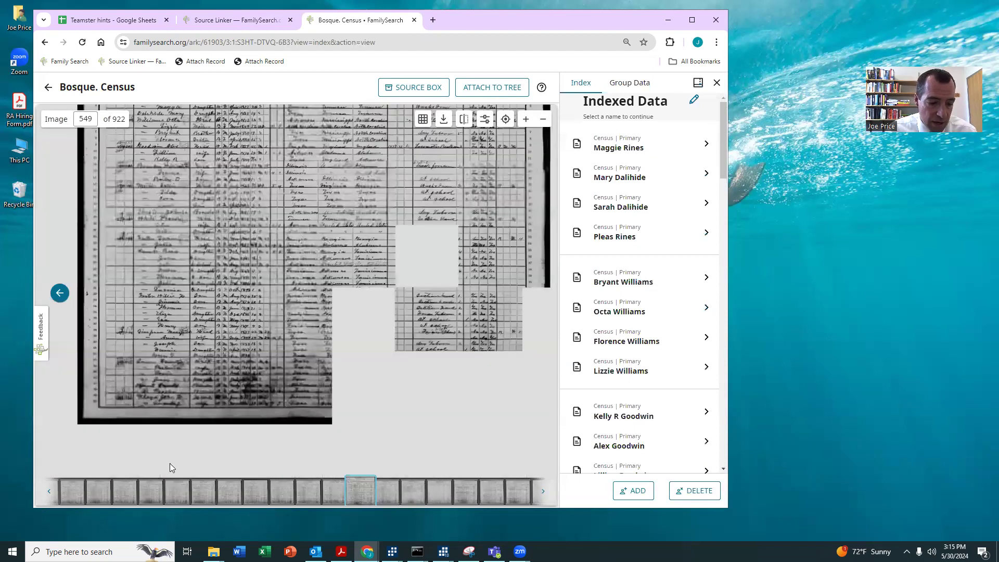
{"action": "scroll", "coordinate": [112, 422], "scroll_direction": "up", "scroll_amount": 3}
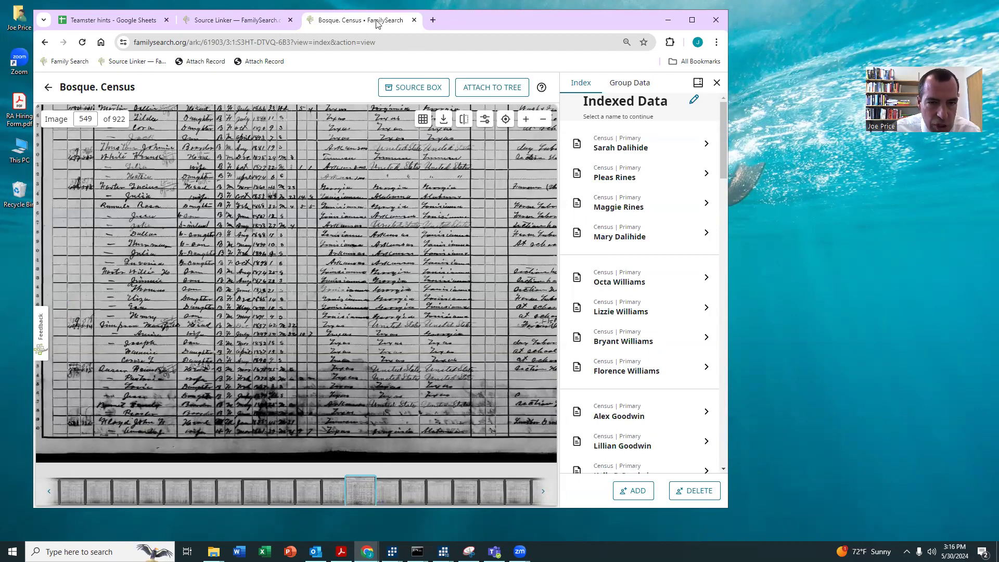
- Compare the Family Tree parents' initials and birth years with the last household head and wife on census image 549
{"action": "left_click", "coordinate": [235, 20]}
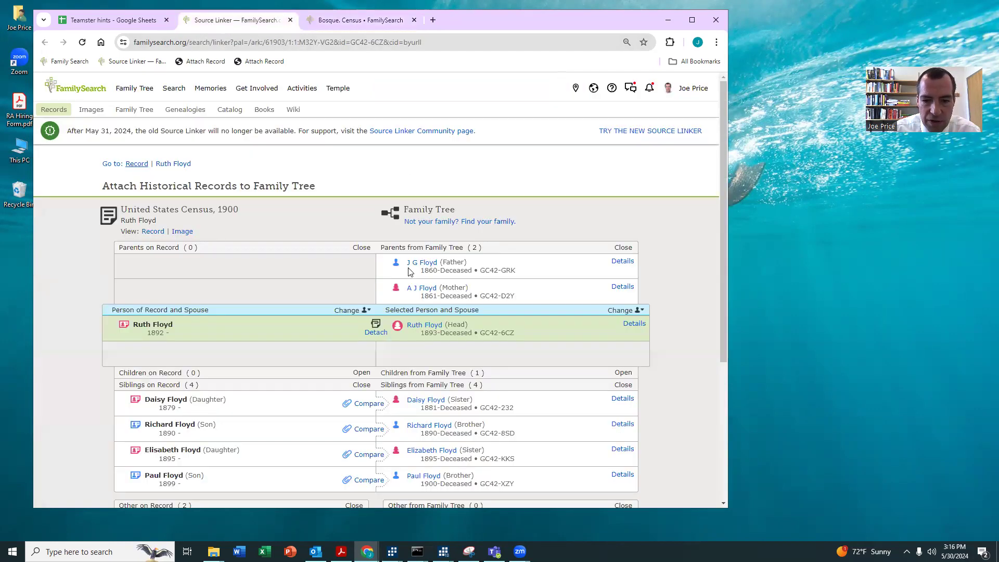
{"action": "left_click", "coordinate": [354, 21]}
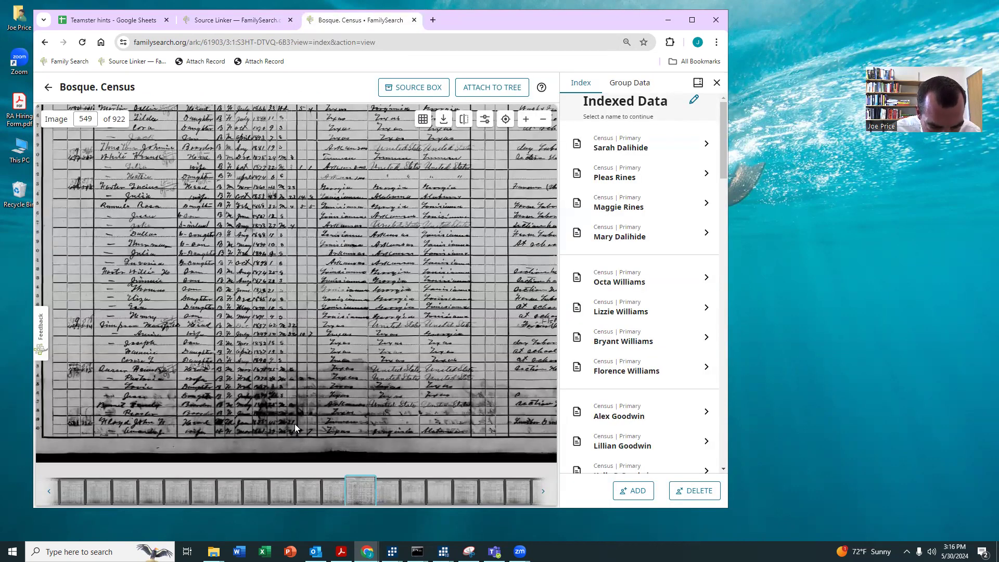
{"action": "scroll", "coordinate": [294, 423], "scroll_direction": "up", "scroll_amount": 2}
{"action": "scroll", "coordinate": [284, 430], "scroll_direction": "up", "scroll_amount": 2}
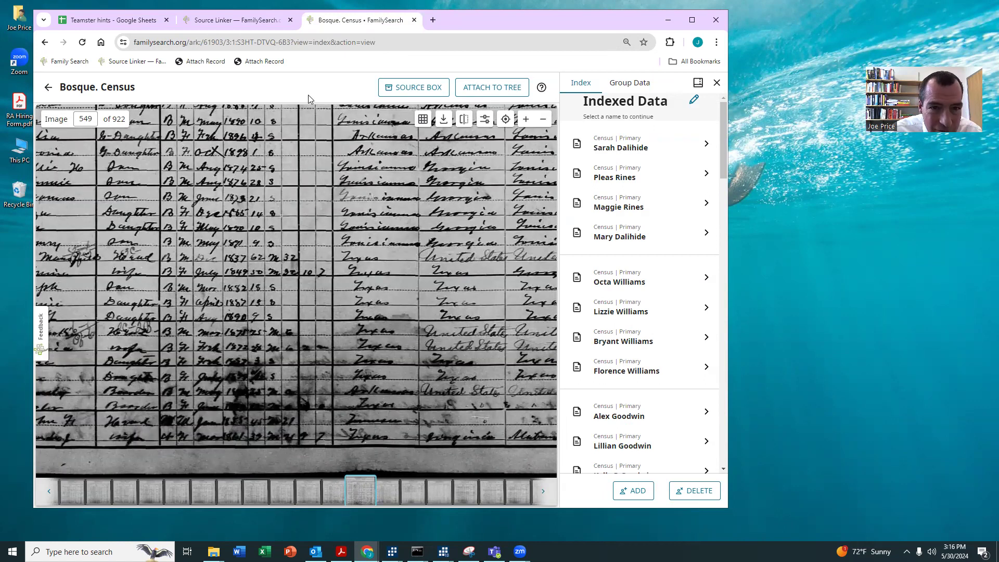
- Place the remaining record daughters, born in 1883 and 1887, among the siblings and start attaching the family with the Attach Record bookmarklet
{"action": "left_click", "coordinate": [216, 22]}
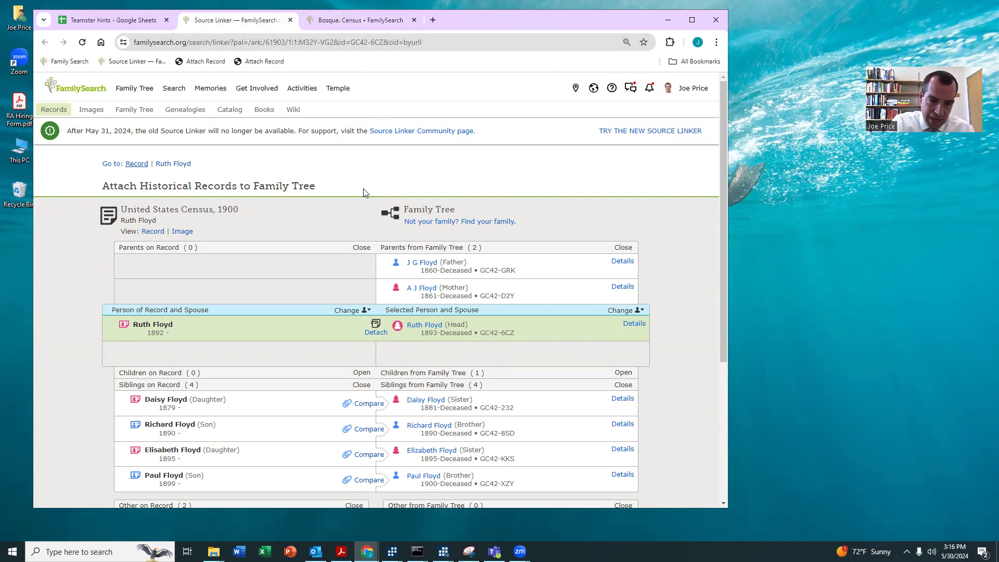
{"action": "scroll", "coordinate": [363, 201], "scroll_direction": "down", "scroll_amount": 3}
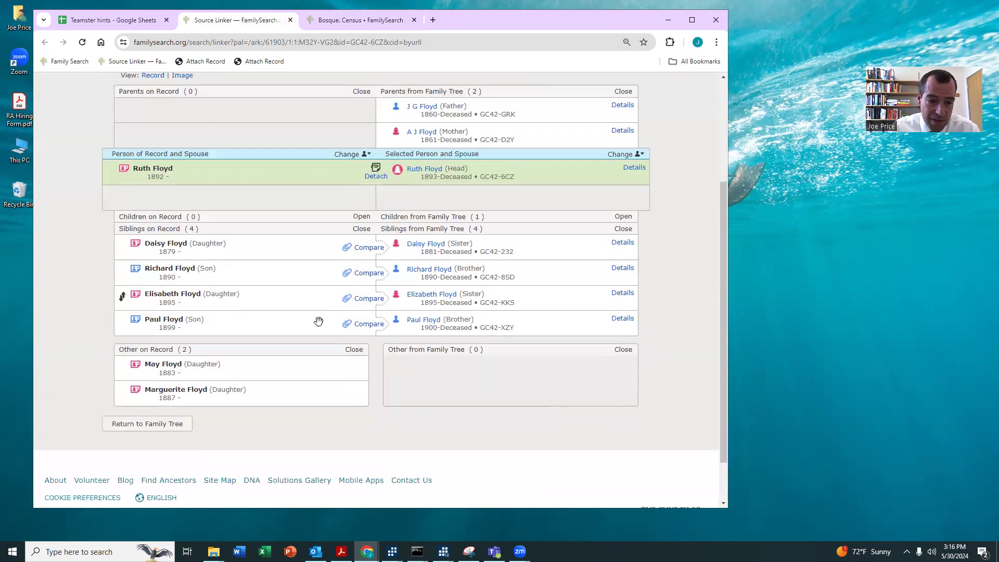
{"action": "left_click_drag", "start_coordinate": [122, 367], "coordinate": [136, 269]}
{"action": "left_click_drag", "start_coordinate": [137, 392], "coordinate": [137, 298]}
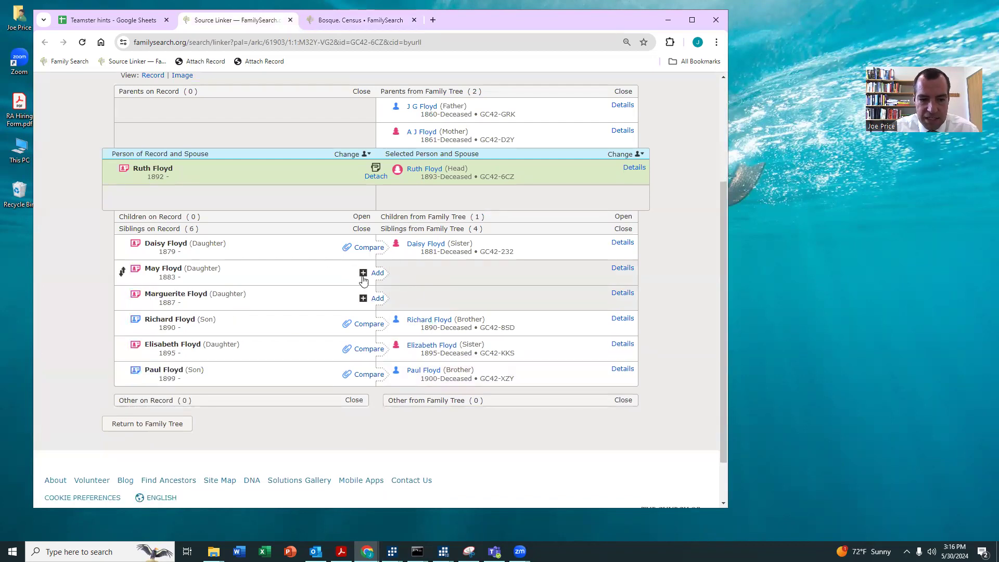
{"action": "left_click", "coordinate": [270, 61]}
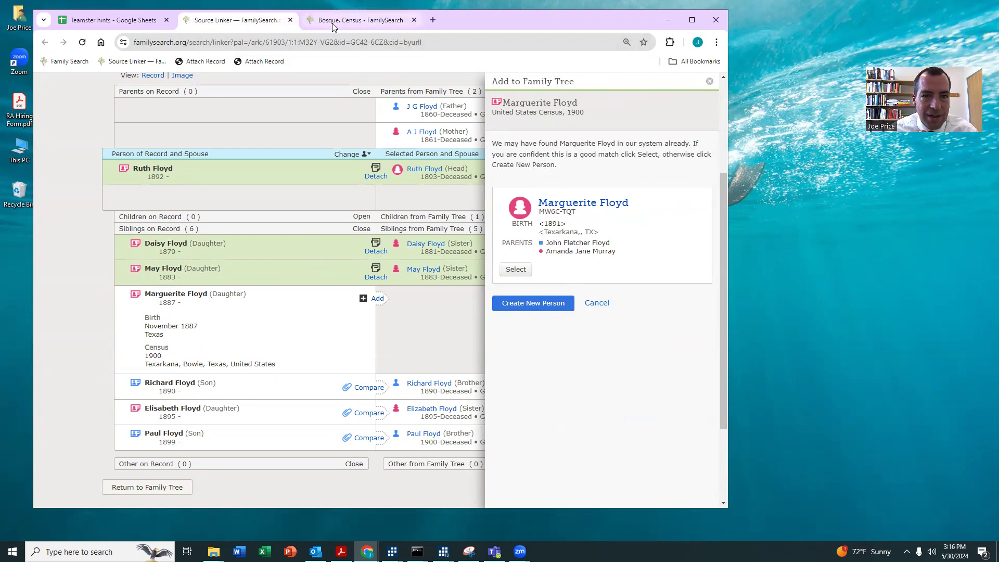
- Check the suggested match's parents on the census image, accept the match for the 1887 daughter and attach the remaining siblings
{"action": "left_click", "coordinate": [354, 20]}
{"action": "left_click_drag", "start_coordinate": [168, 418], "coordinate": [249, 409]}
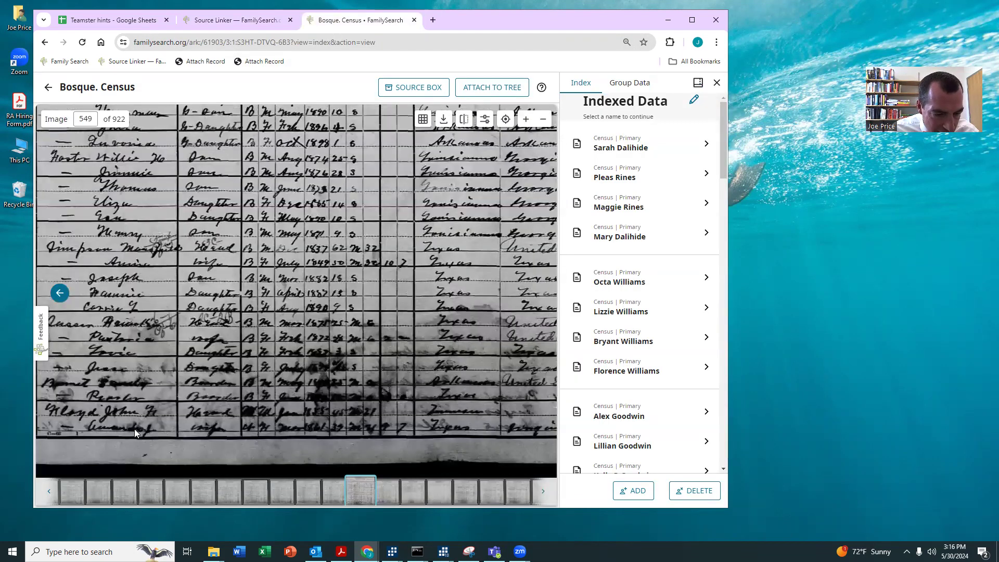
{"action": "left_click", "coordinate": [240, 22]}
{"action": "left_click", "coordinate": [513, 273]}
{"action": "left_click", "coordinate": [254, 63]}
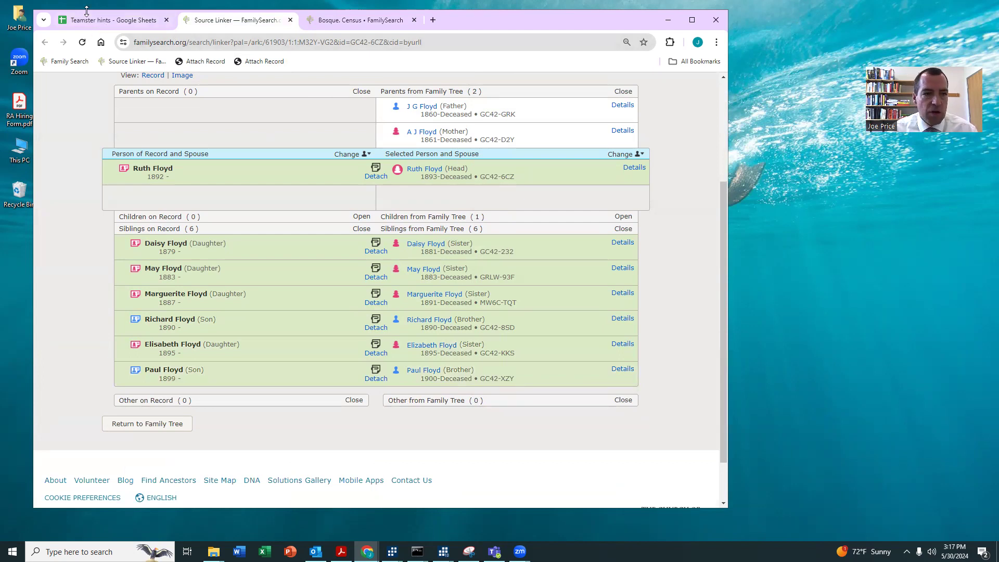
- Log 1 as the result for row 7 in the Teamster hints sheet
{"action": "left_click", "coordinate": [99, 20]}
{"action": "left_click", "coordinate": [341, 281]}
{"action": "type", "text": "1"}
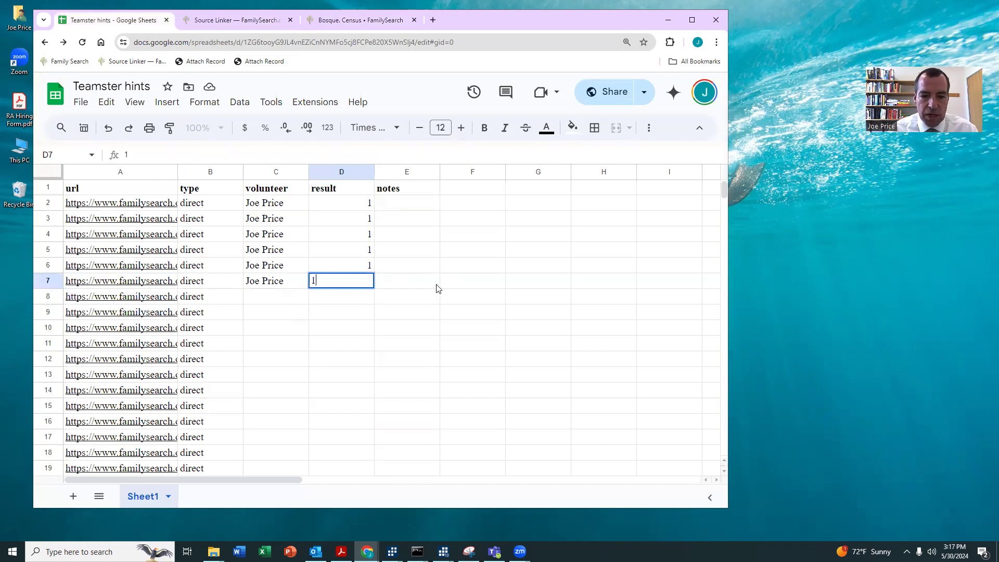
{"action": "left_click", "coordinate": [414, 285]}
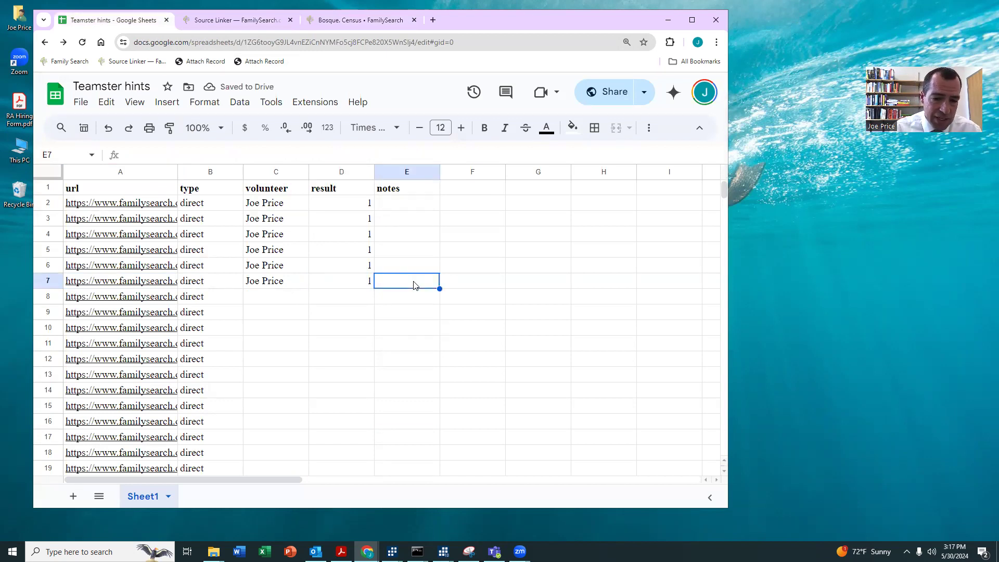
{"action": "type", "text": "not a matc"}
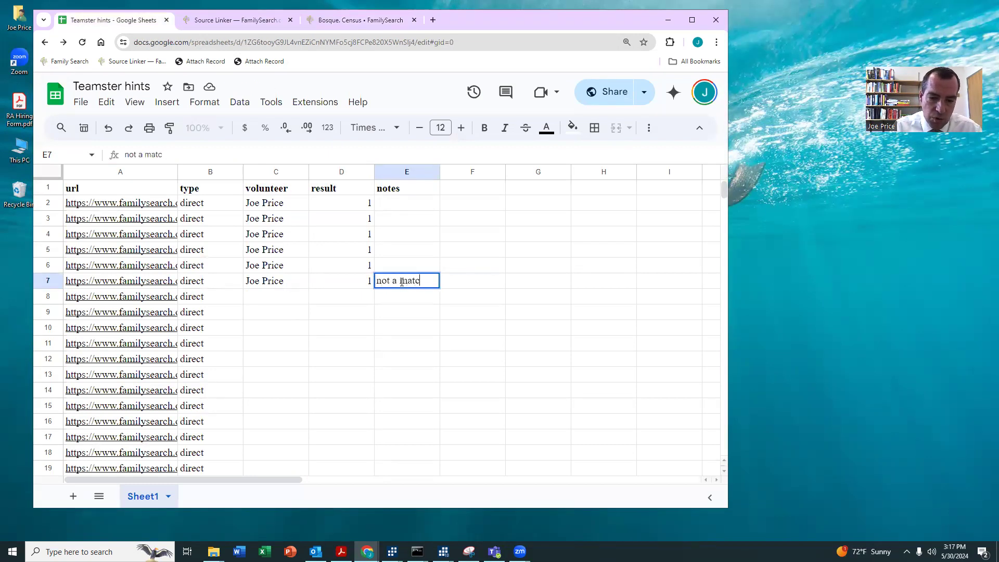
{"action": "key", "text": "BackSpace"}
{"action": "key", "text": "BackSpace"}
{"action": "key", "text": "BackSpace"}
{"action": "key", "text": "BackSpace"}
{"action": "key", "text": "BackSpace"}
{"action": "key", "text": "BackSpace"}
{"action": "key", "text": "BackSpace"}
{"action": "key", "text": "BackSpace"}
- Enter the note "parents cut off from household" for row 7 in the Teamster hints sheet
{"action": "type", "text": "pa"}
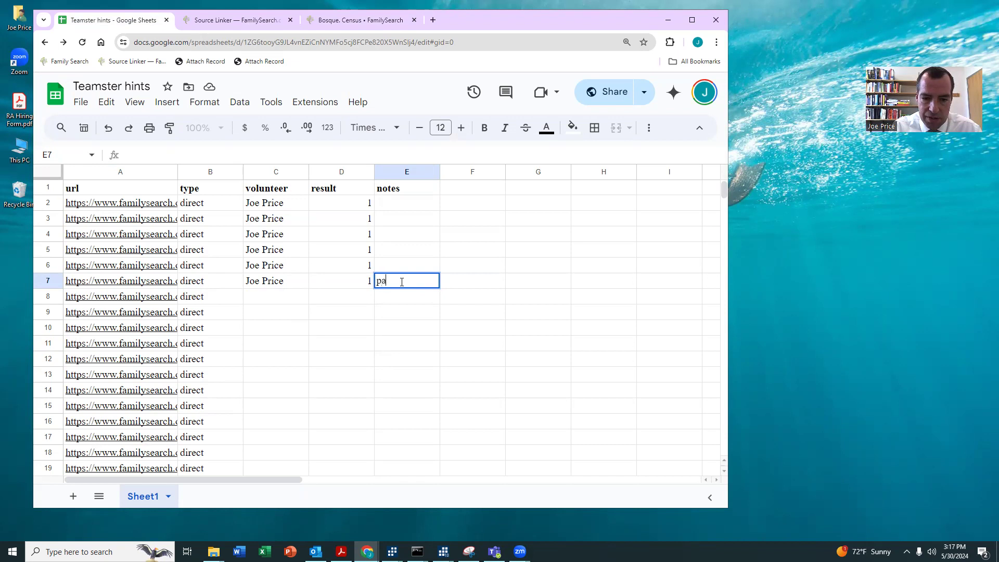
{"action": "type", "text": "rents on"}
{"action": "key", "text": "BackSpace"}
{"action": "key", "text": "BackSpace"}
{"action": "key", "text": "BackSpace"}
{"action": "type", "text": "on"}
{"action": "key", "text": "BackSpace"}
{"action": "key", "text": "BackSpace"}
{"action": "type", "text": "cut off from hose"}
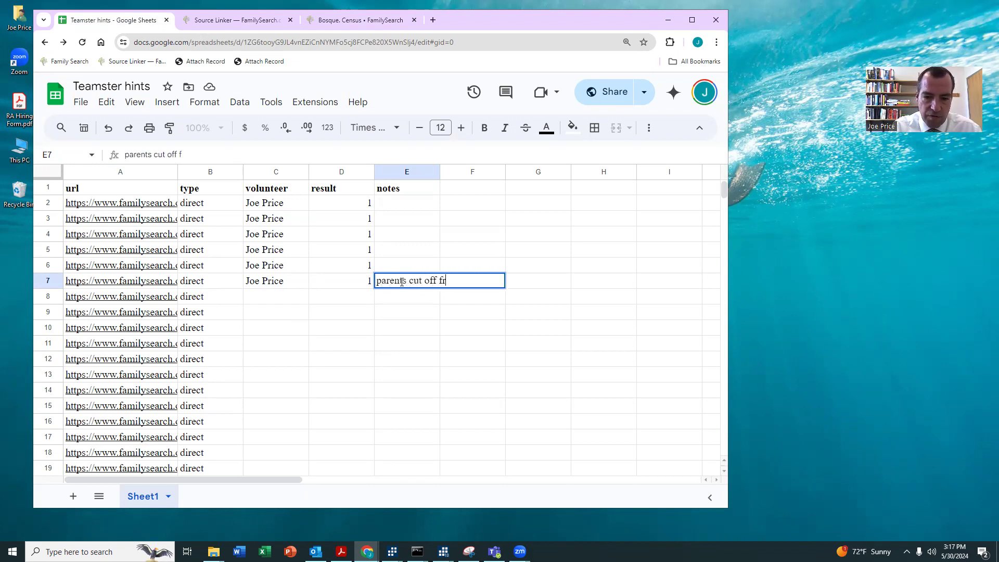
{"action": "key", "text": "BackSpace"}
{"action": "key", "text": "BackSpace"}
{"action": "type", "text": "uwseh"}
{"action": "key", "text": "BackSpace"}
{"action": "key", "text": "BackSpace"}
{"action": "key", "text": "BackSpace"}
{"action": "type", "text": "ses"}
{"action": "key", "text": "BackSpace"}
{"action": "key", "text": "BackSpace"}
{"action": "key", "text": "BackSpace"}
{"action": "key", "text": "BackSpace"}
{"action": "type", "text": "sehold"}
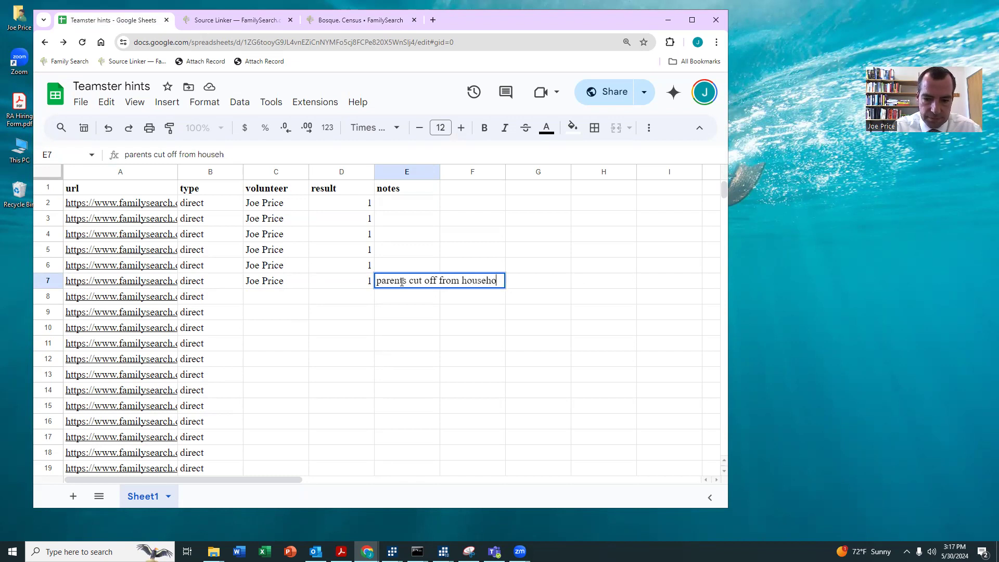
{"action": "key", "text": "Return"}
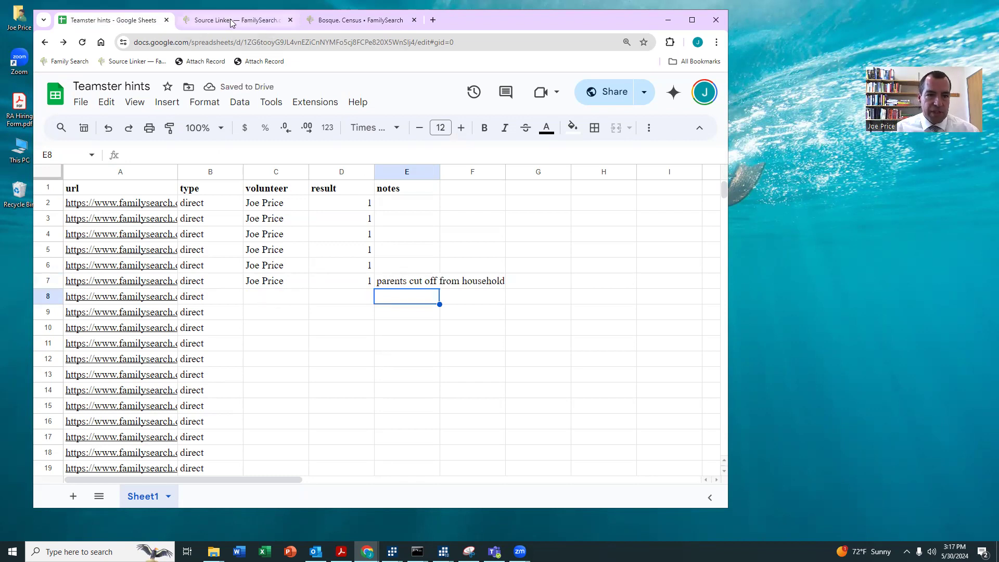
- Open the volunteer opportunities document at bit.ly/rll-volunteer and find the Task #5: Teamsters section
{"action": "scroll", "coordinate": [250, 290], "scroll_direction": "down", "scroll_amount": 2}
{"action": "scroll", "coordinate": [250, 290], "scroll_direction": "up", "scroll_amount": 2}
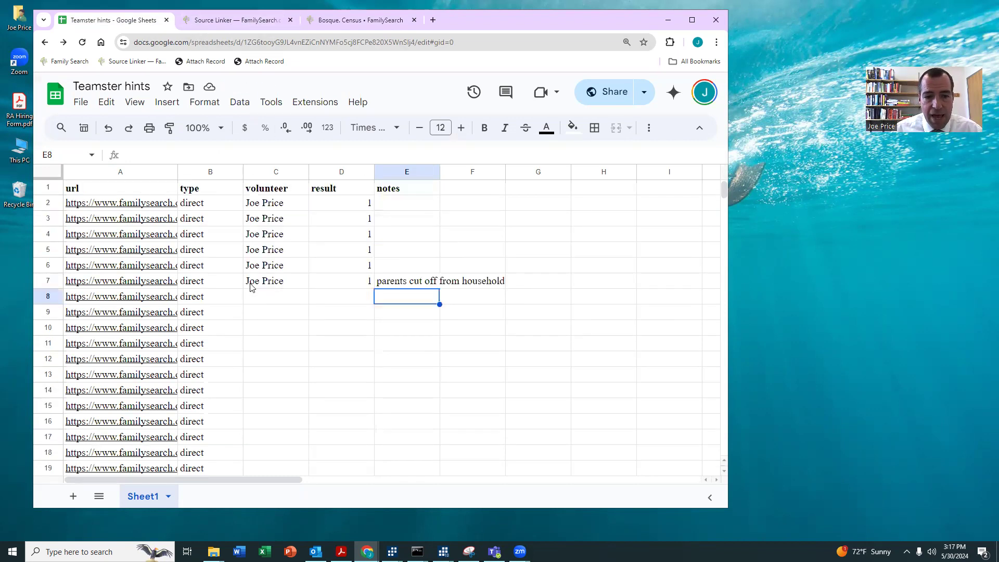
{"action": "left_click", "coordinate": [204, 42]}
{"action": "type", "text": "bit.ly/rll-volunteer"}
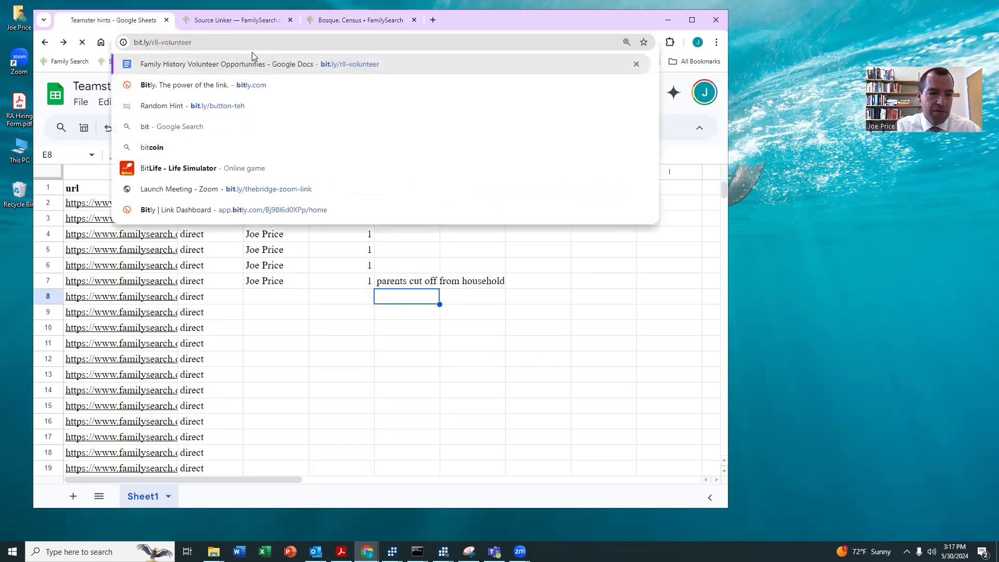
{"action": "key", "text": "Return"}
{"action": "scroll", "coordinate": [243, 246], "scroll_direction": "down", "scroll_amount": 6}
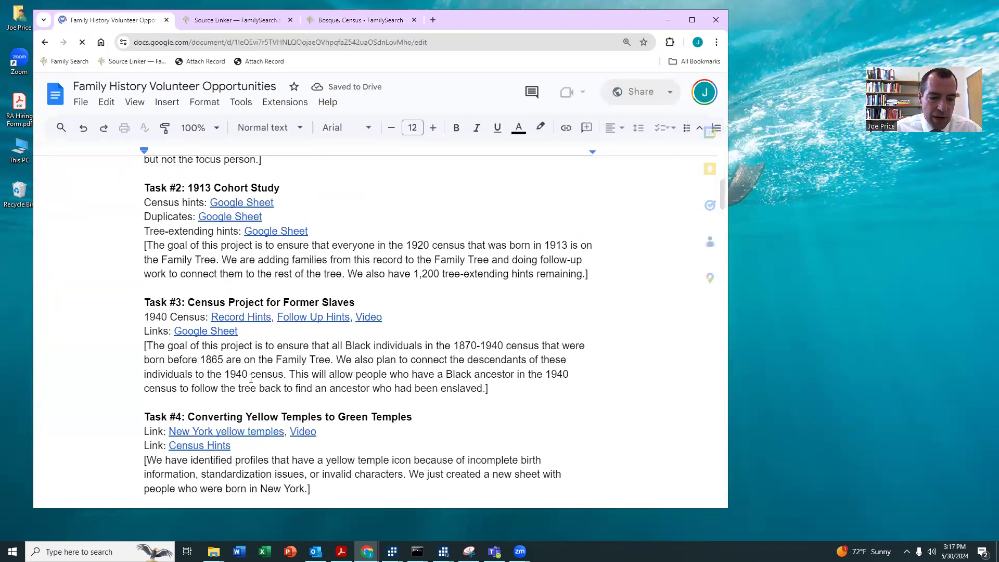
{"action": "scroll", "coordinate": [246, 378], "scroll_direction": "down", "scroll_amount": 1}
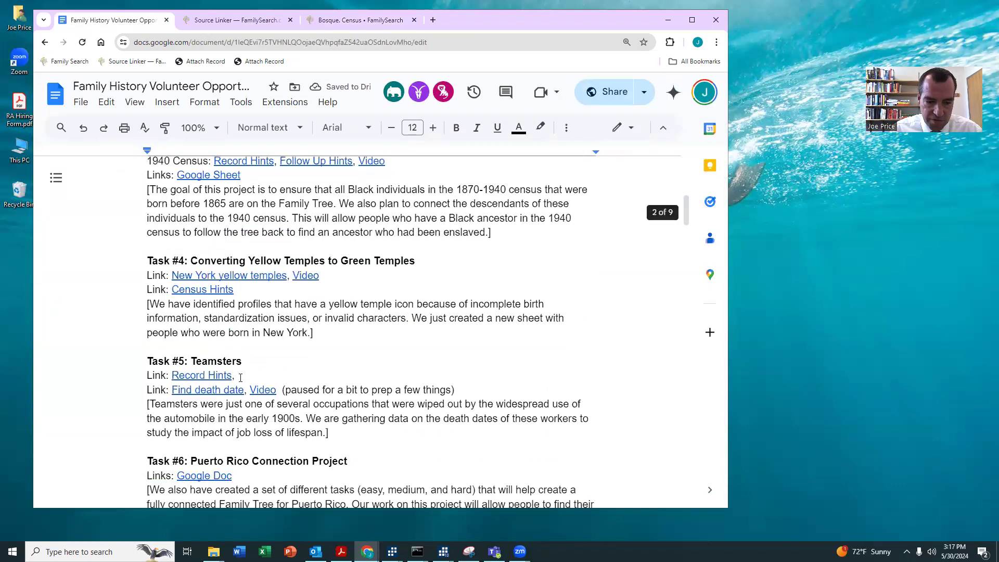